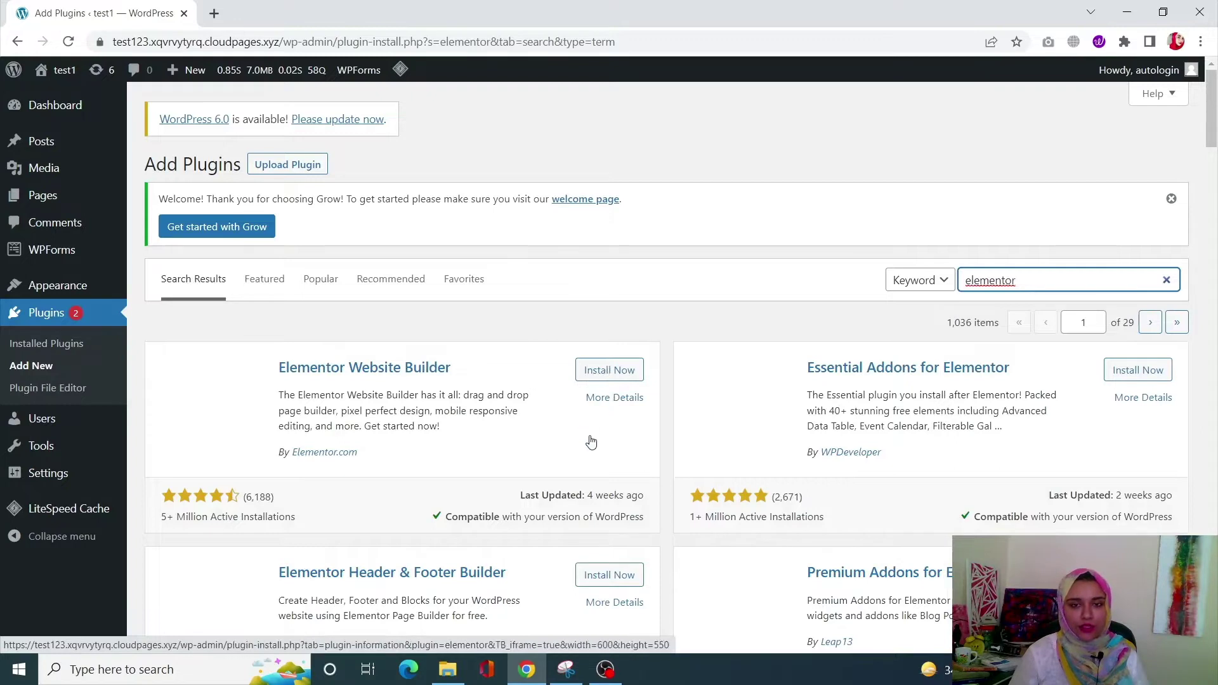
Step: Install and activate the Elementor Website Builder plugin by Elementor.com
{"action": "left_click", "coordinate": [609, 371]}
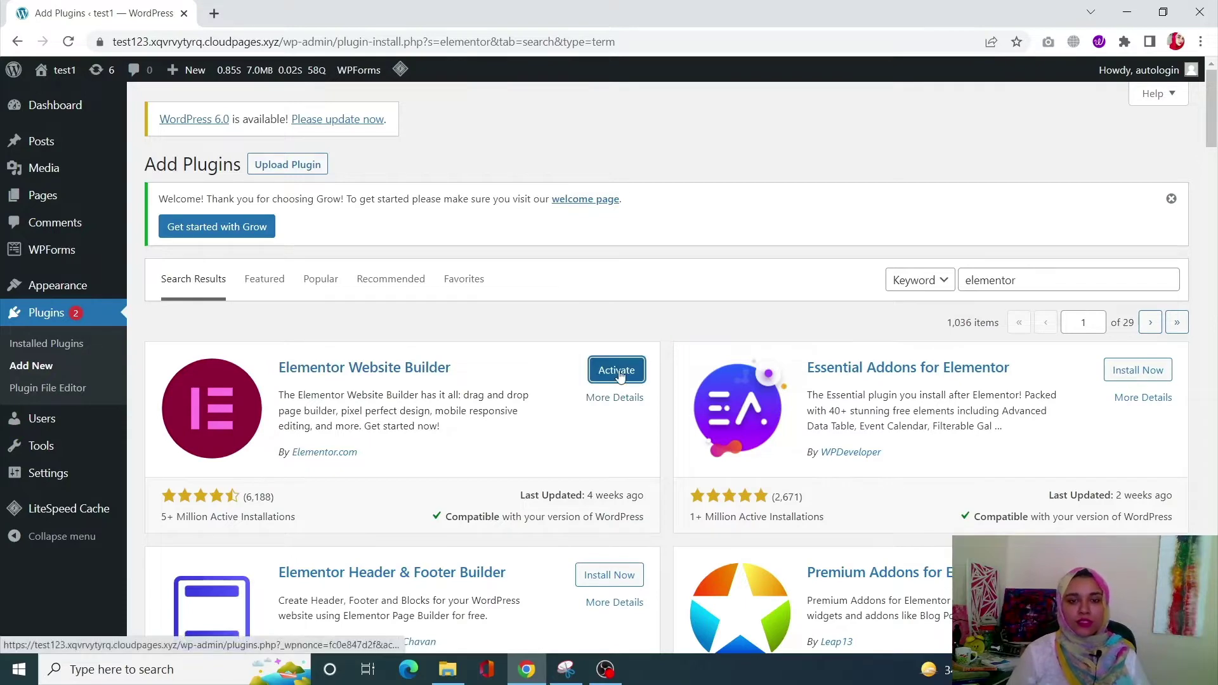
{"action": "left_click", "coordinate": [618, 371]}
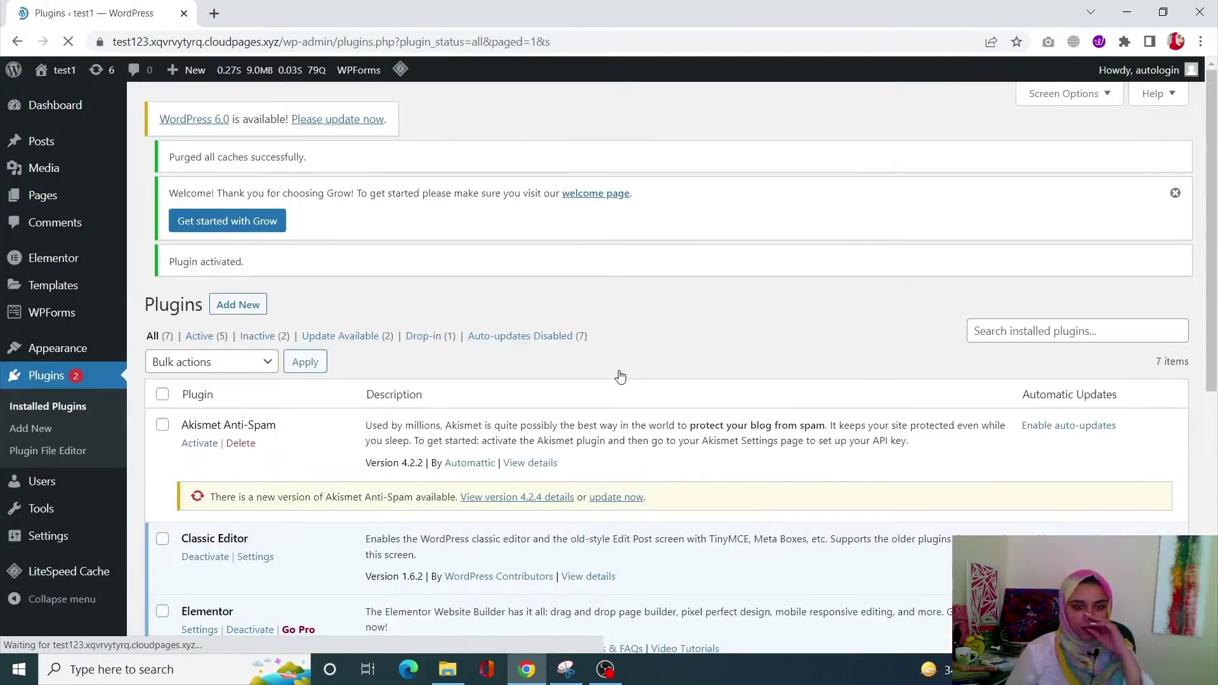
{"action": "scroll", "coordinate": [279, 523], "scroll_direction": "down", "scroll_amount": 3}
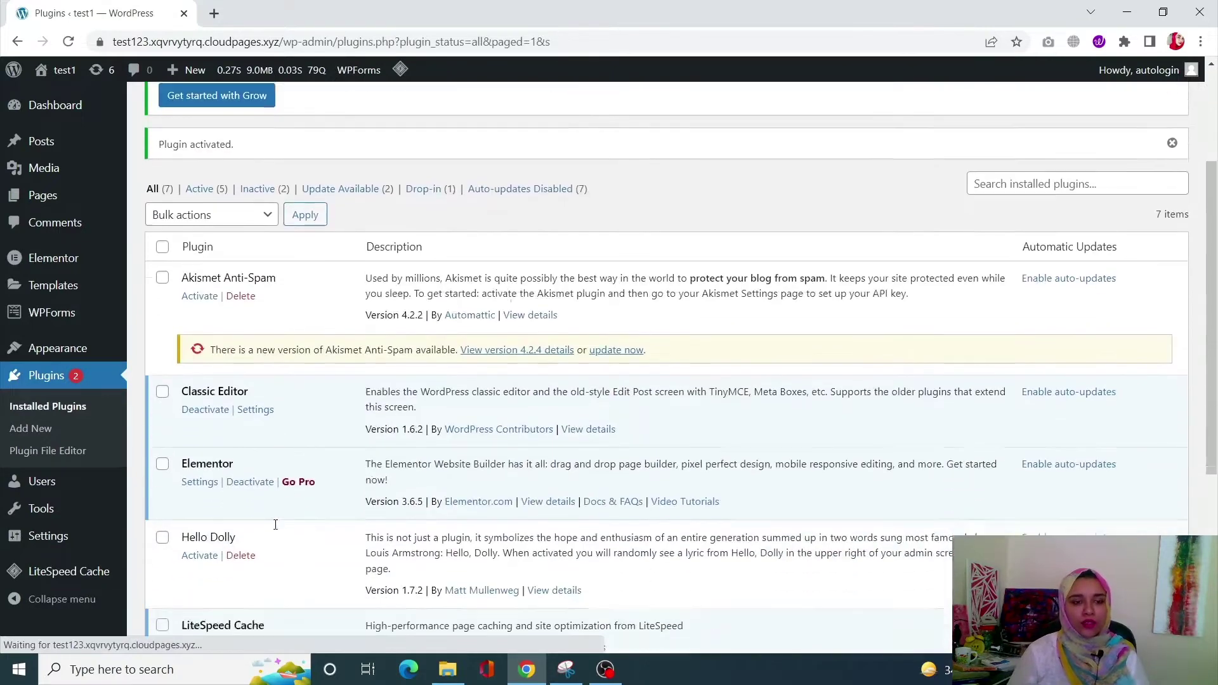
{"action": "scroll", "coordinate": [279, 495], "scroll_direction": "up", "scroll_amount": 4}
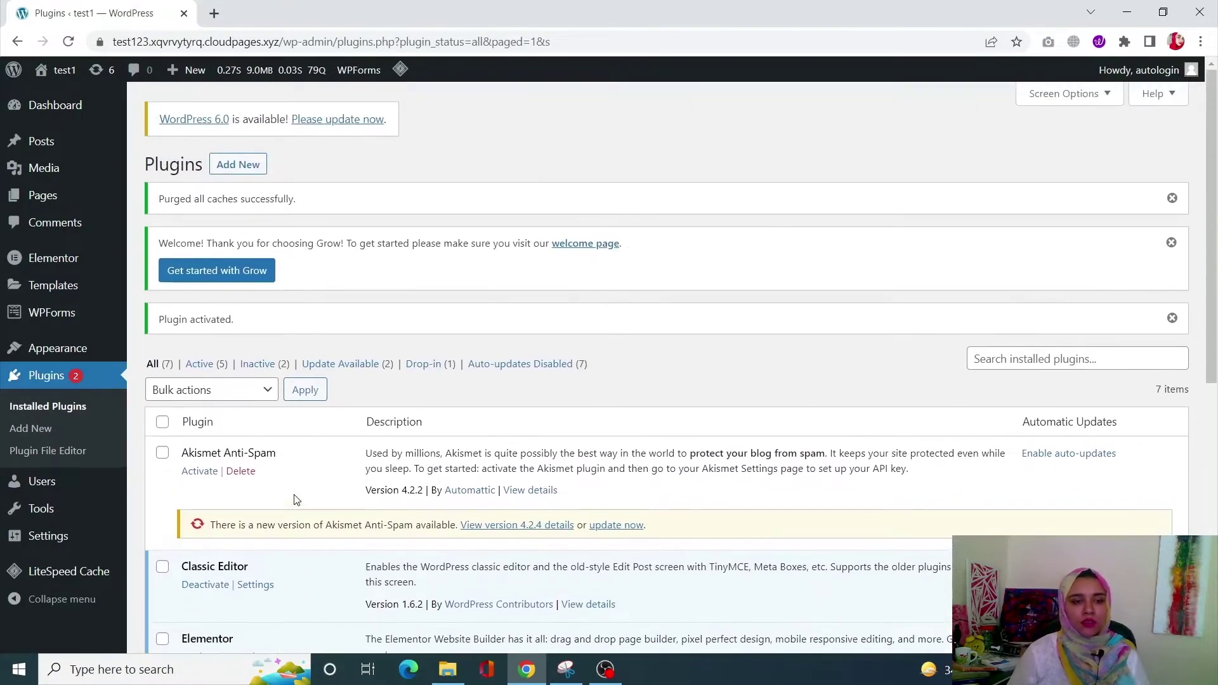
Step: Search the plugin directory for "sticky header effects", then install and activate Sticky Header Effects for Elementor
{"action": "left_click", "coordinate": [223, 167]}
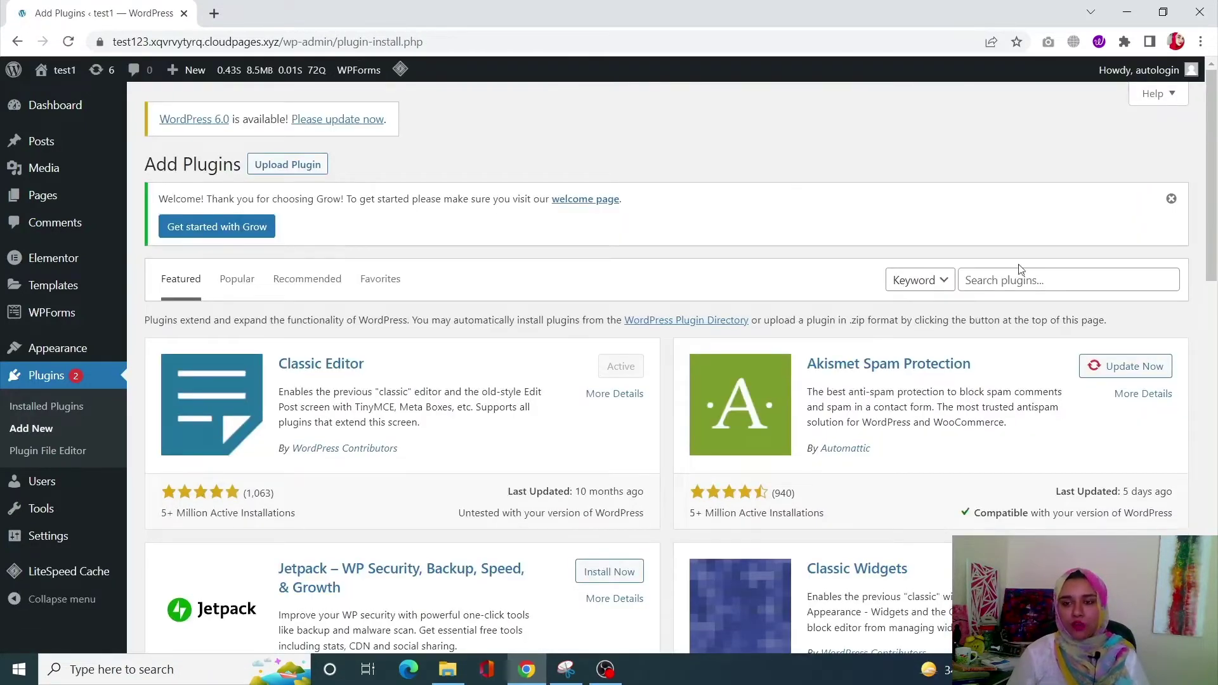
{"action": "left_click", "coordinate": [1028, 277]}
{"action": "type", "text": "st"}
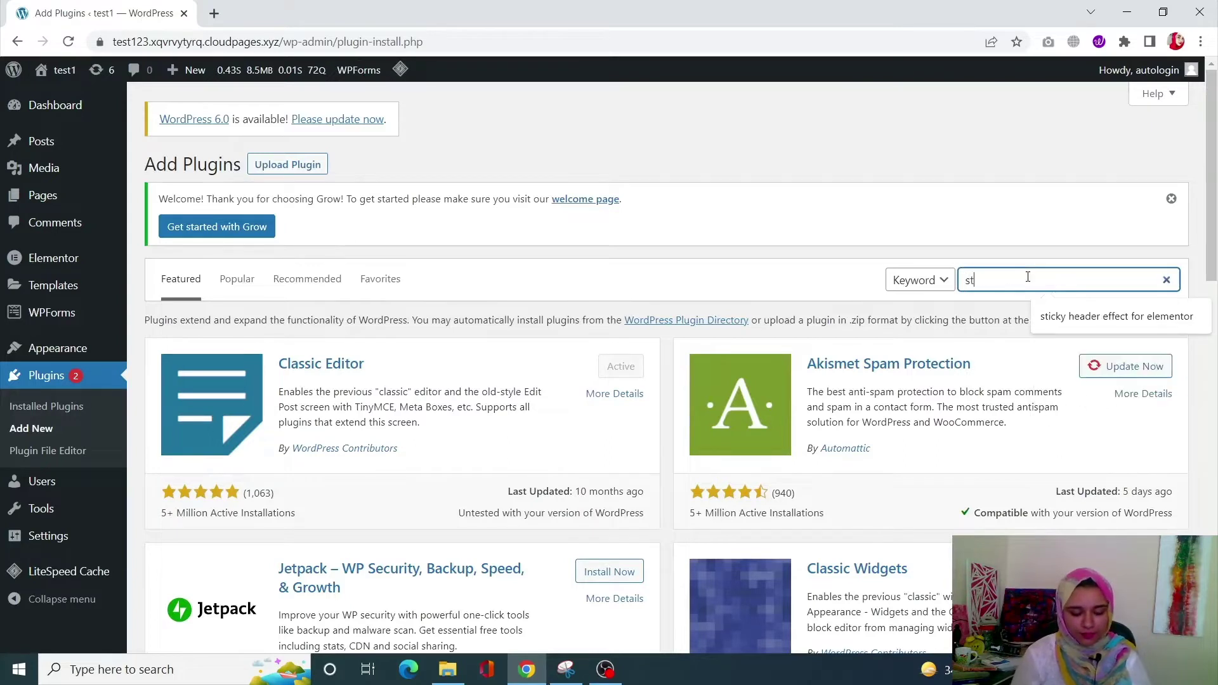
{"action": "type", "text": "icky heade"}
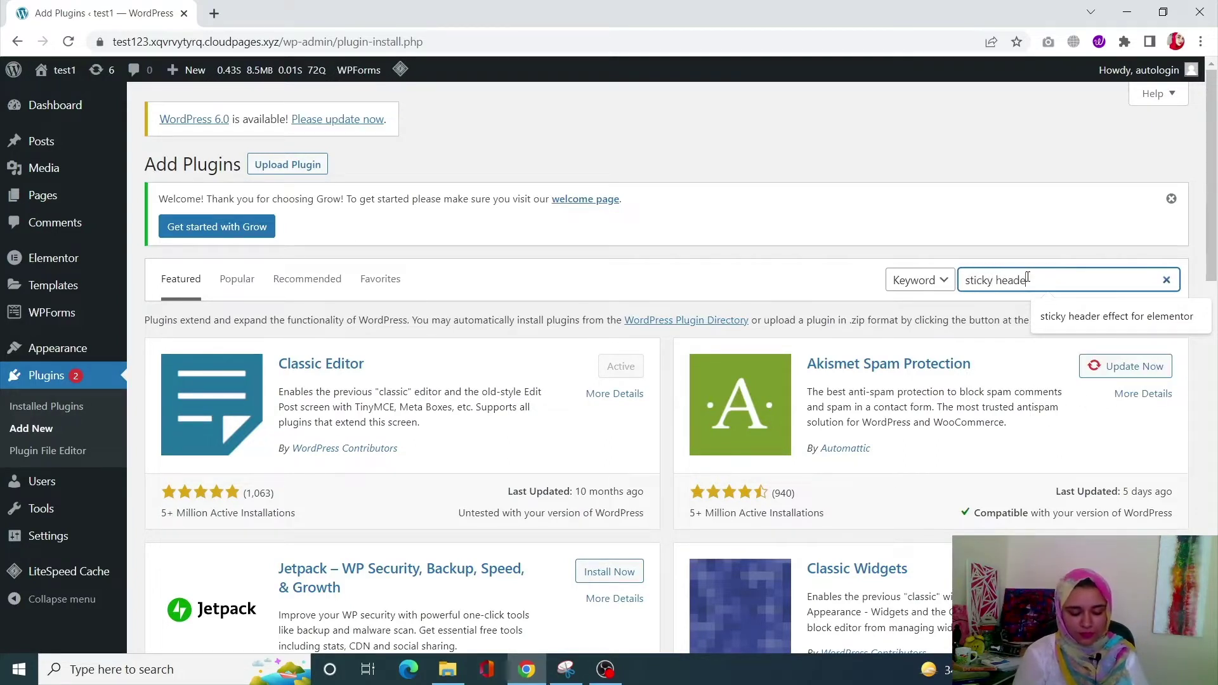
{"action": "type", "text": "r effects"}
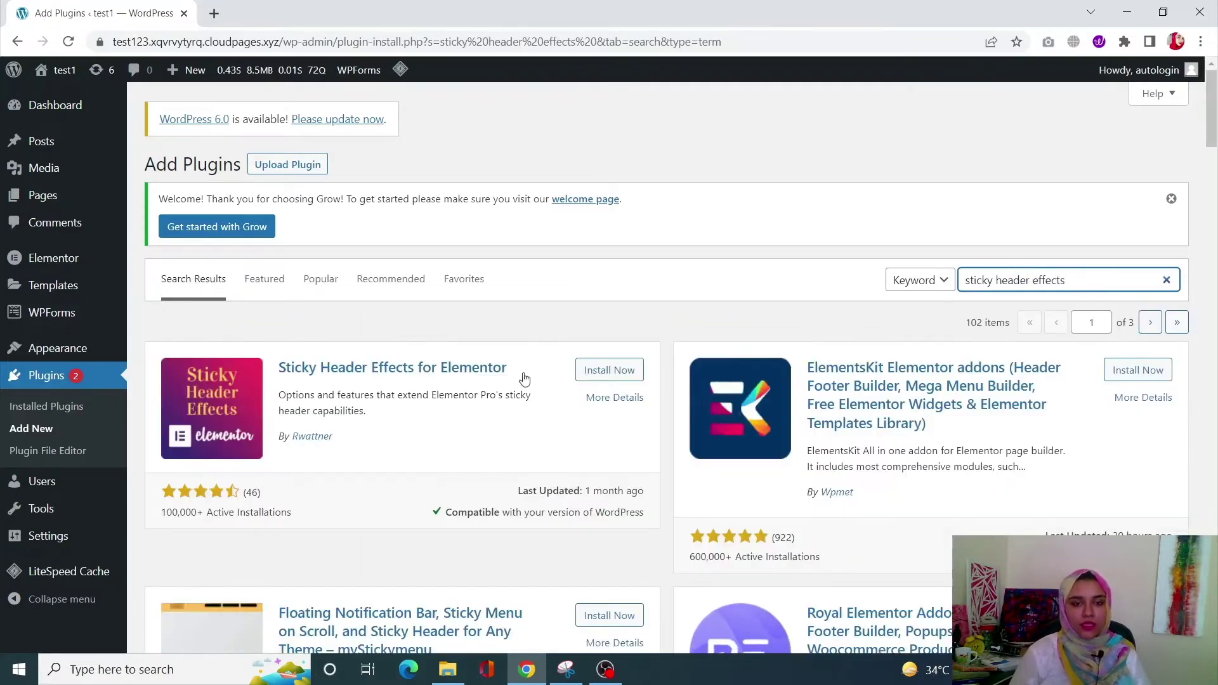
{"action": "left_click", "coordinate": [609, 370]}
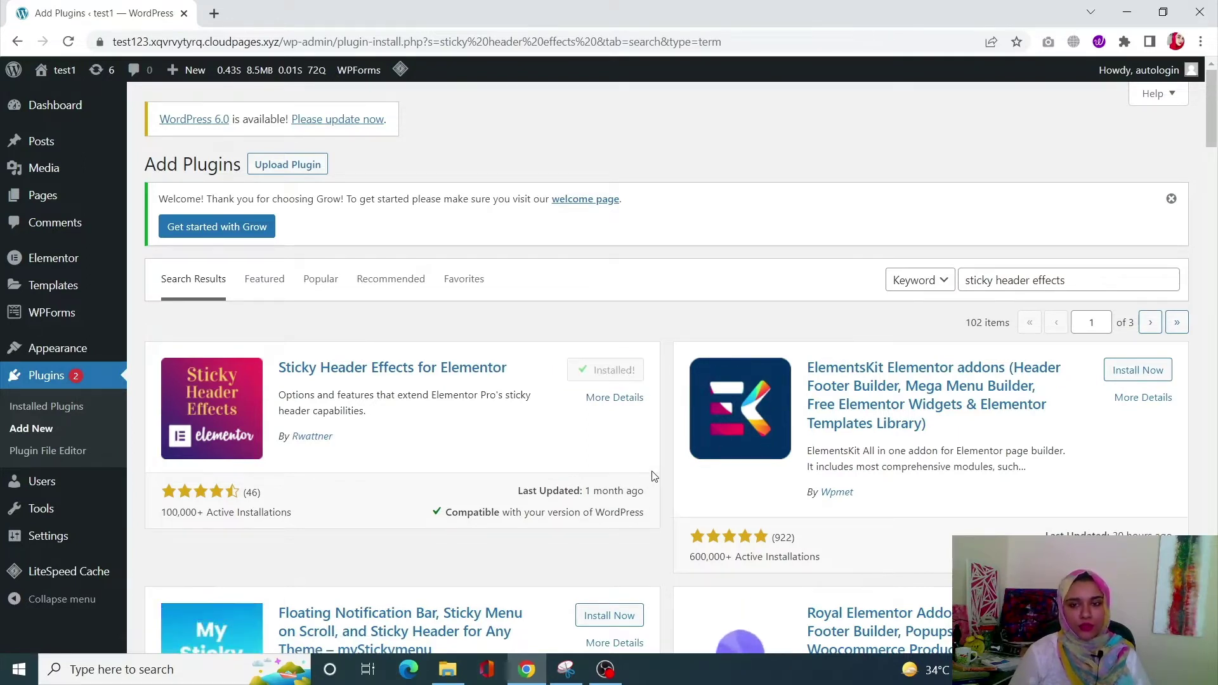
{"action": "left_click", "coordinate": [613, 373]}
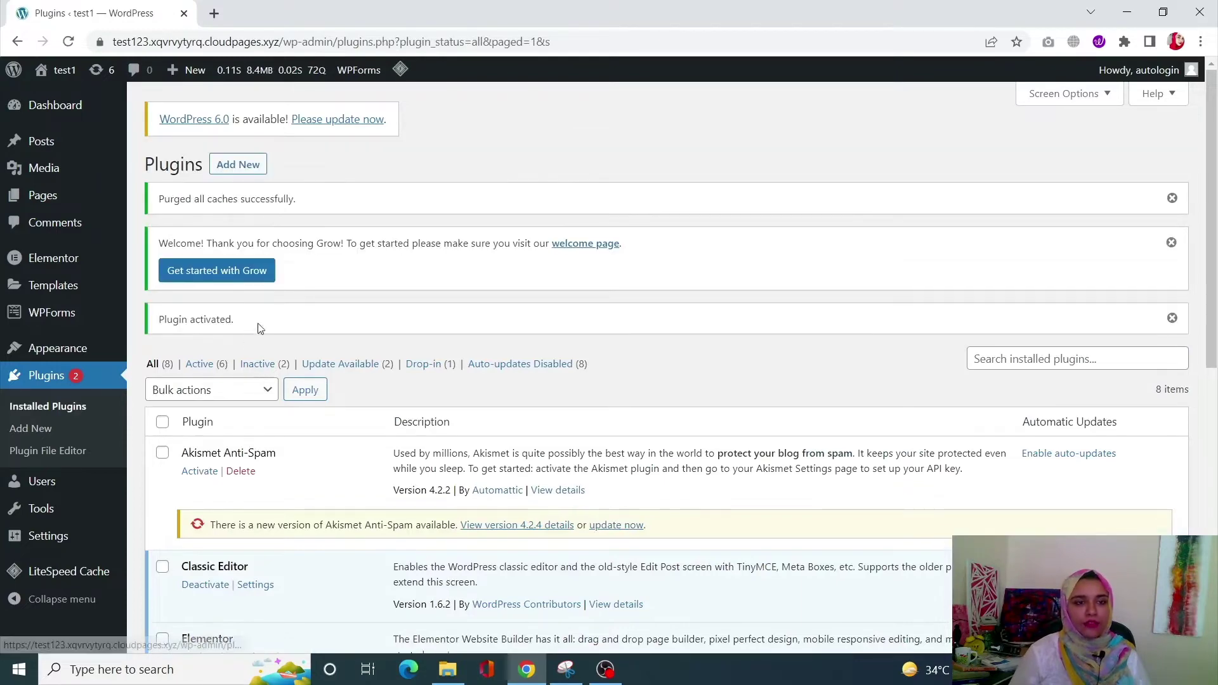
Step: Search the plugin directory for "elementskit lite", then install and activate ElementsKit Elementor addons by Wpmet
{"action": "left_click", "coordinate": [239, 164]}
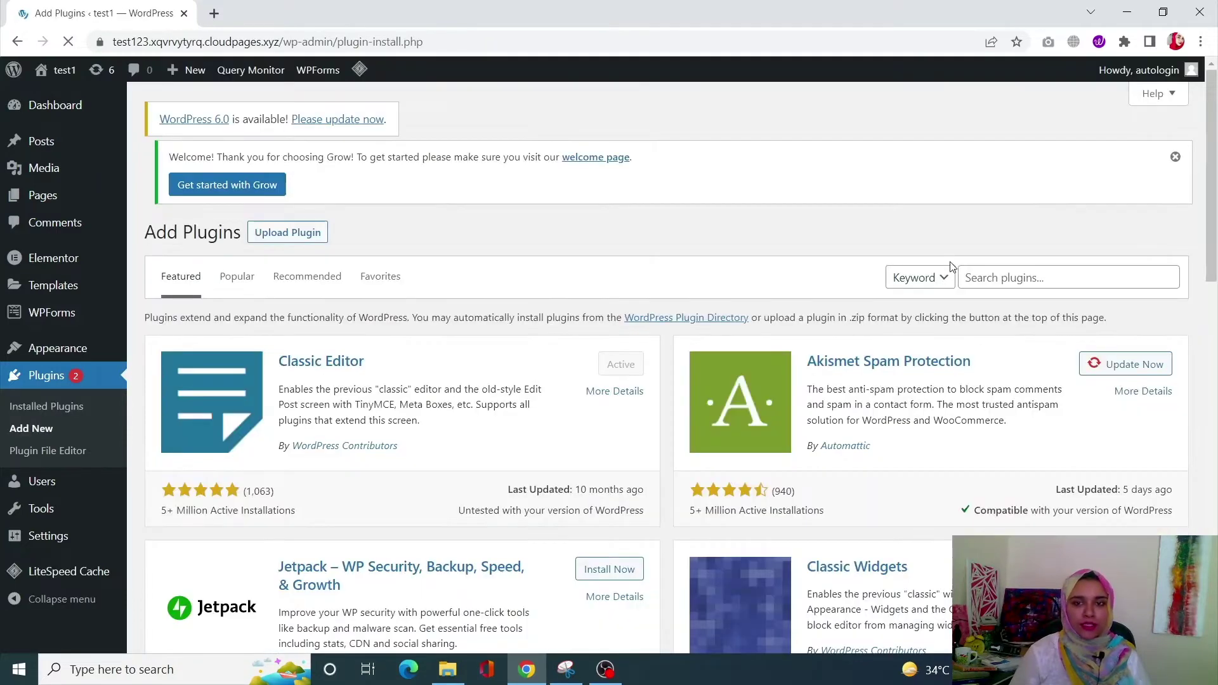
{"action": "left_click", "coordinate": [992, 284]}
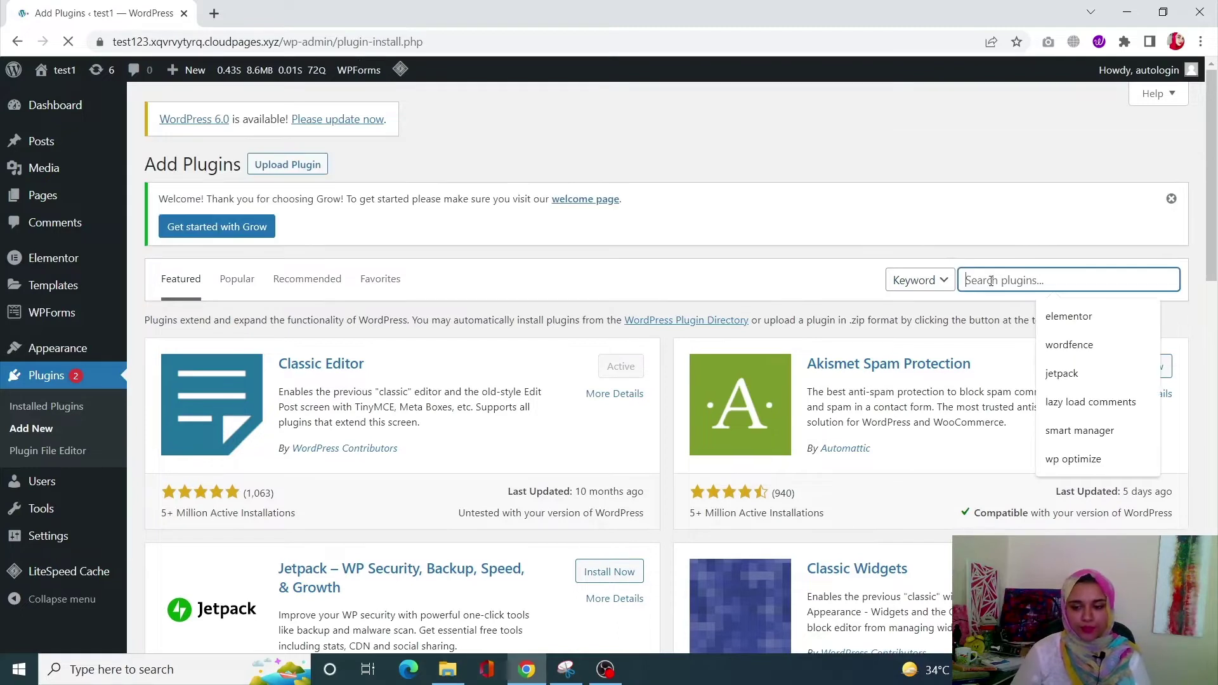
{"action": "type", "text": "e"}
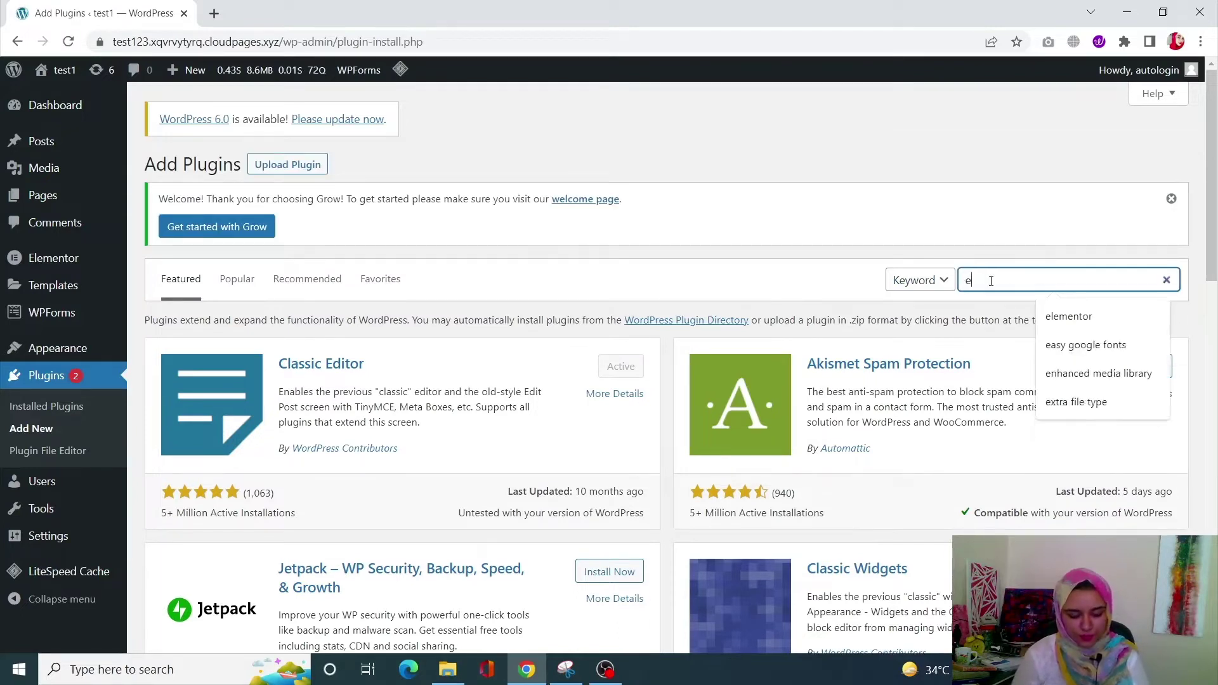
{"action": "type", "text": "lementski"}
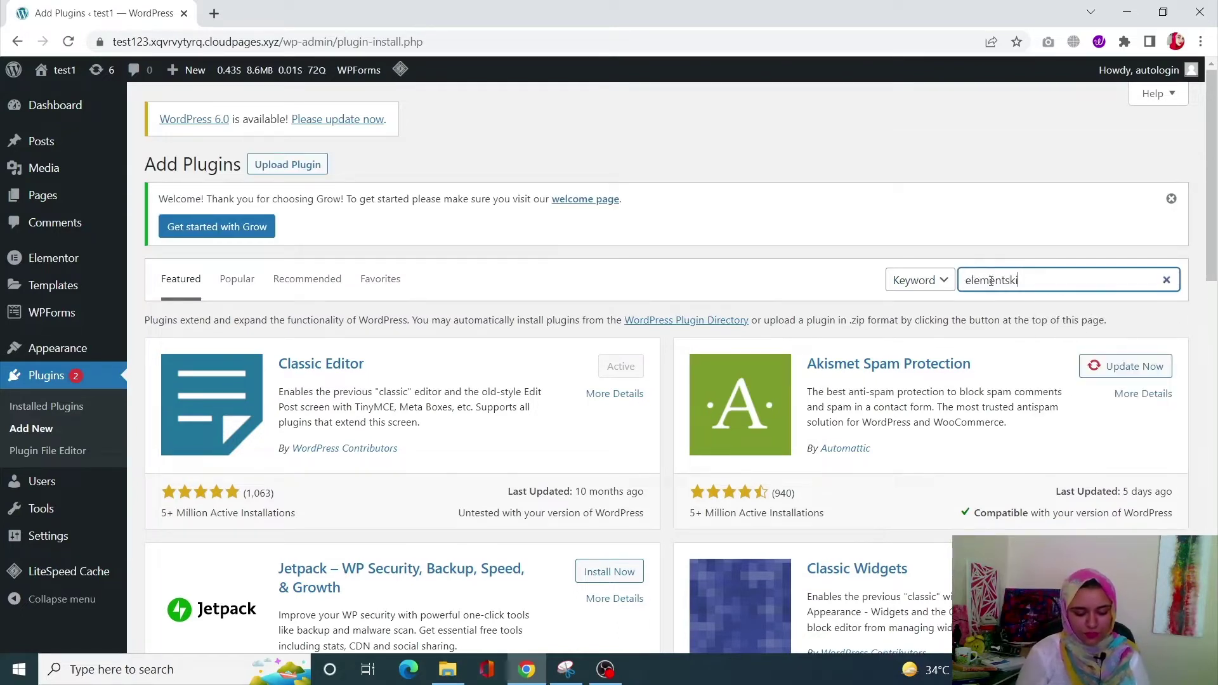
{"action": "type", "text": "t li"}
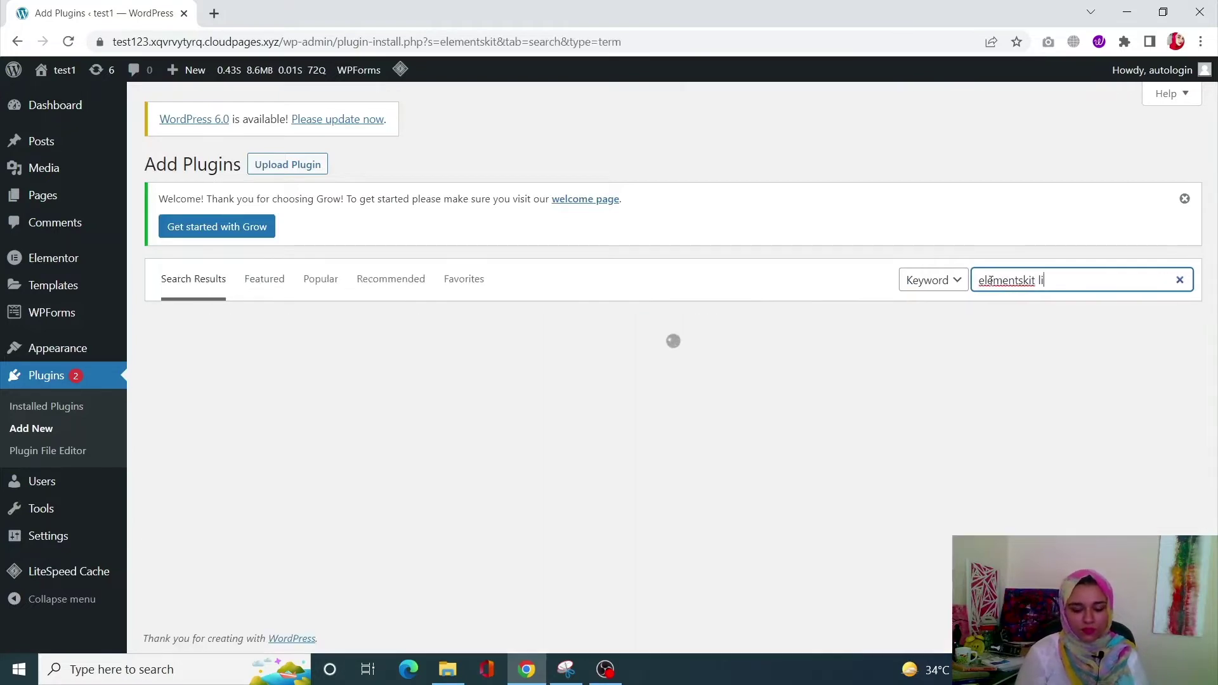
{"action": "type", "text": "te"}
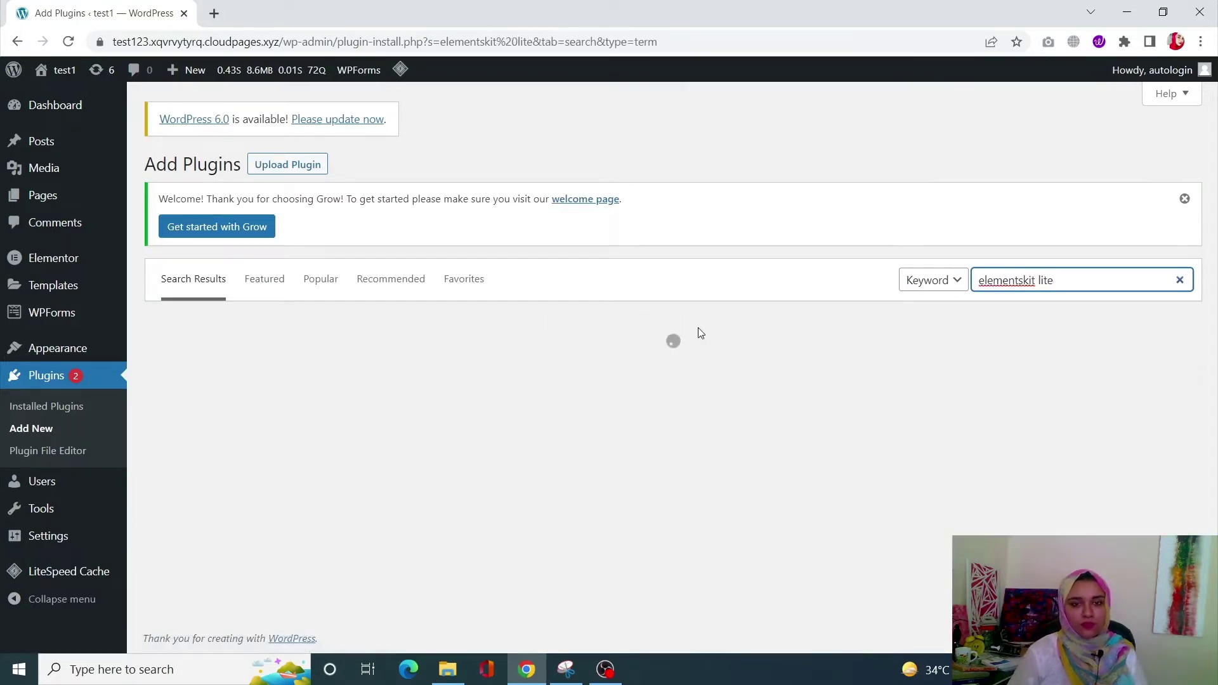
{"action": "left_click", "coordinate": [625, 370]}
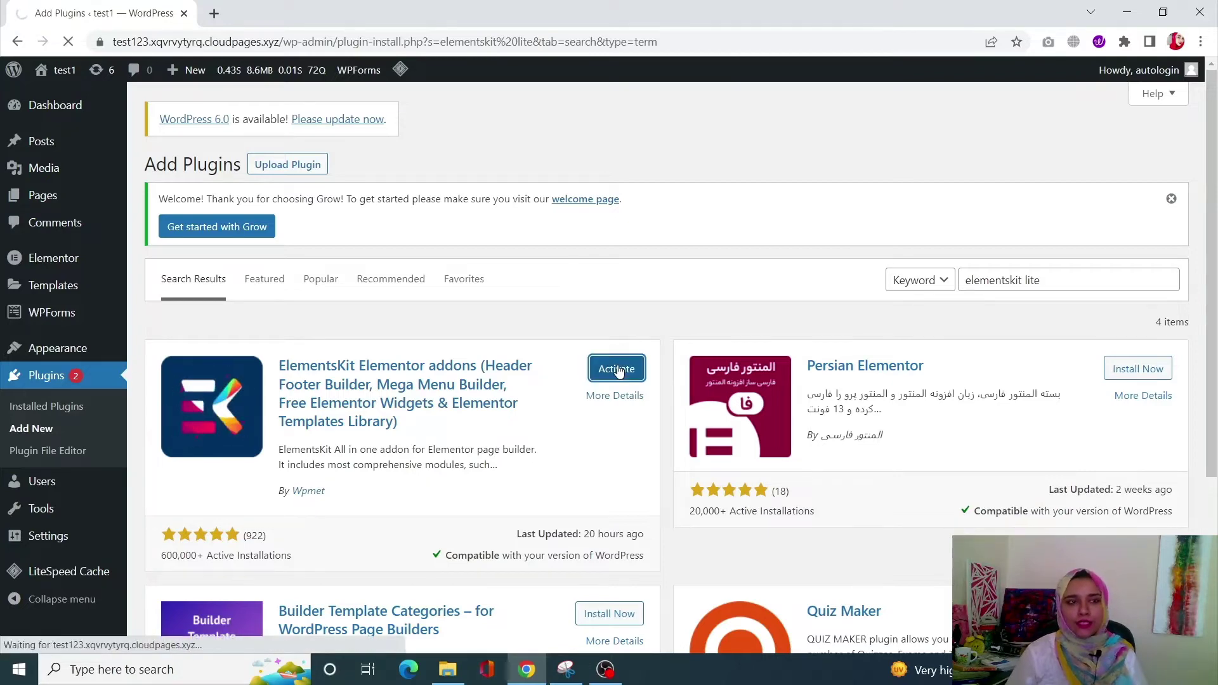
{"action": "left_click", "coordinate": [617, 369]}
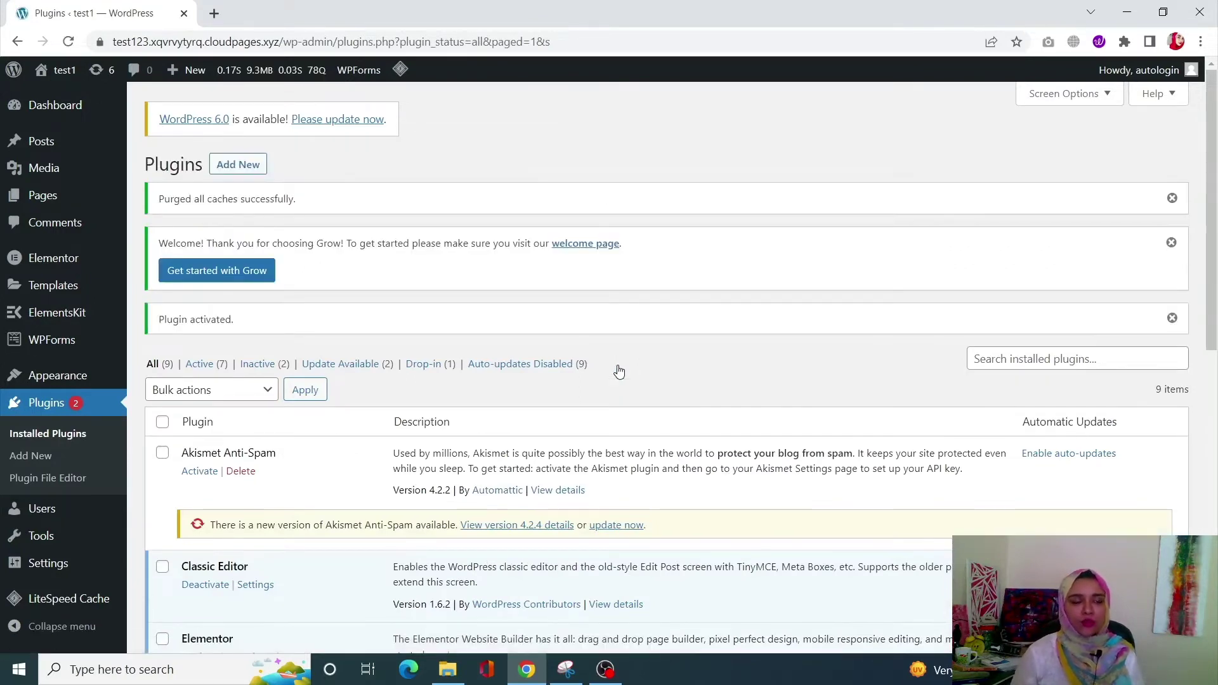
Step: Open the site's menu editor and remove the existing Home item from "my top menu"
{"action": "mouse_move", "coordinate": [53, 109]}
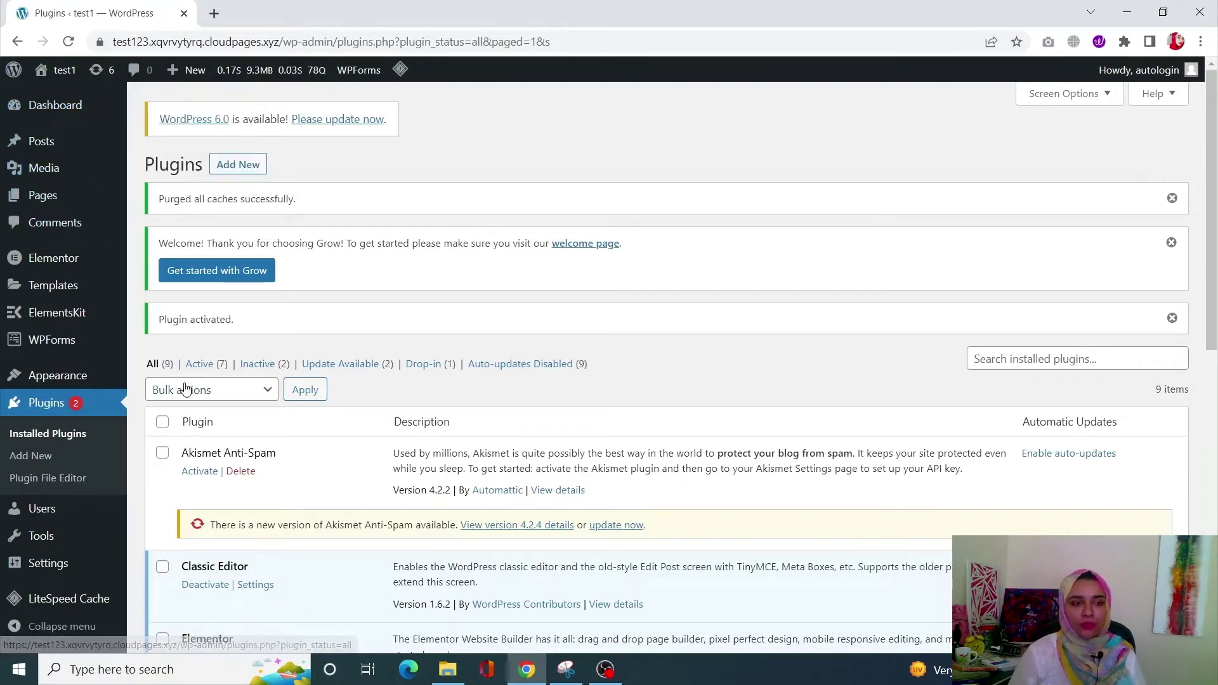
{"action": "mouse_move", "coordinate": [96, 375]}
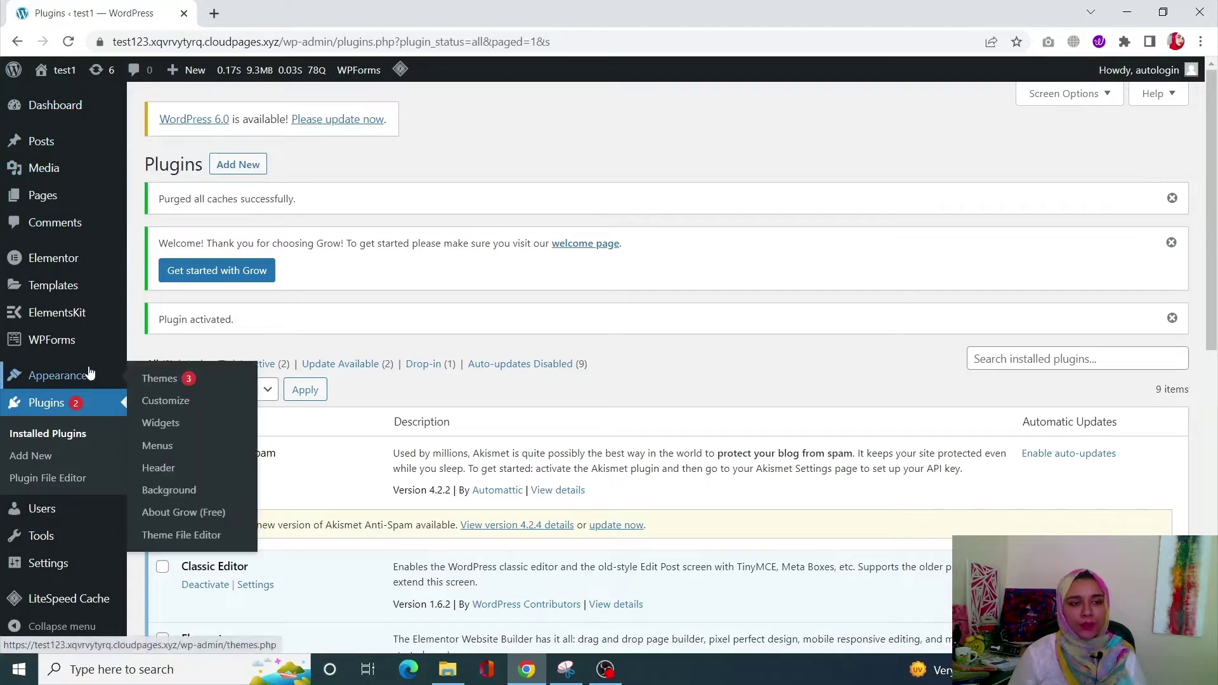
{"action": "left_click", "coordinate": [175, 446]}
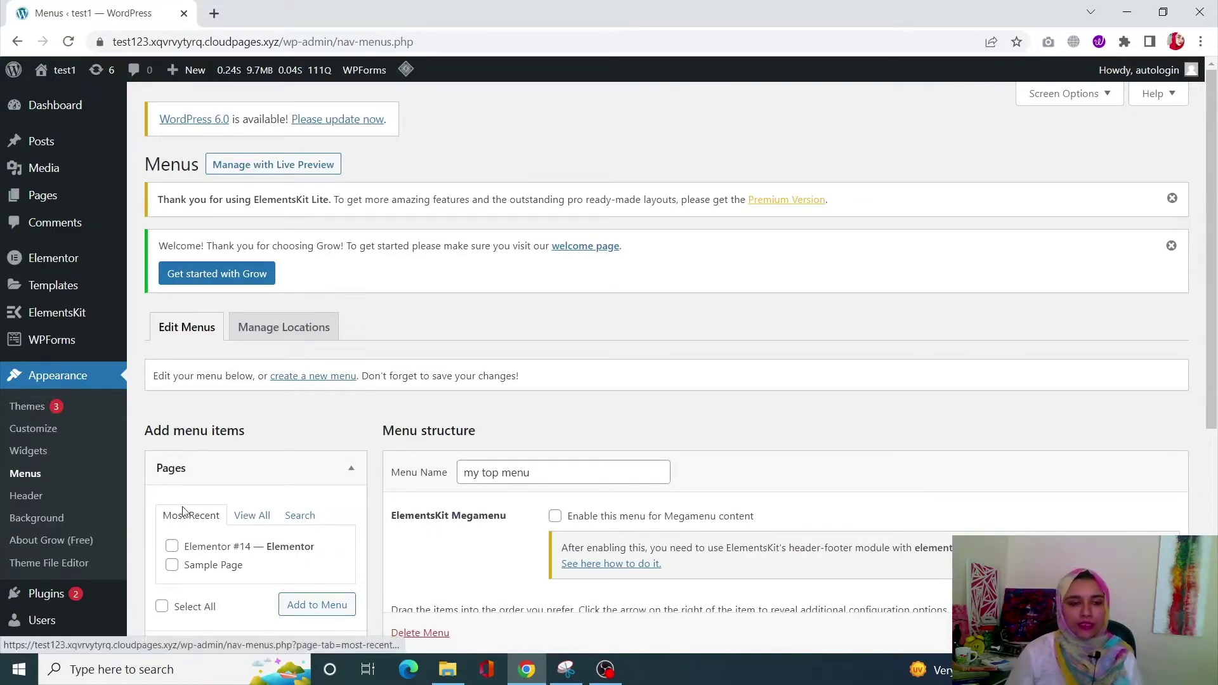
{"action": "scroll", "coordinate": [545, 568], "scroll_direction": "down", "scroll_amount": 4}
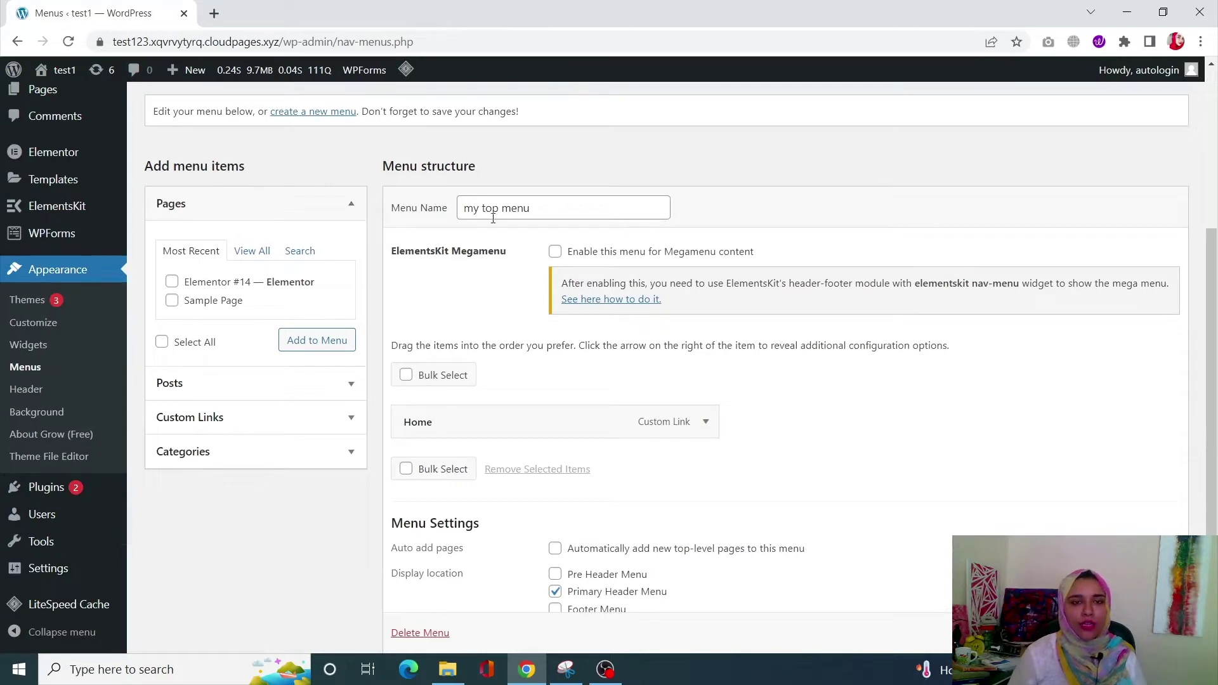
{"action": "triple_click", "coordinate": [532, 208]}
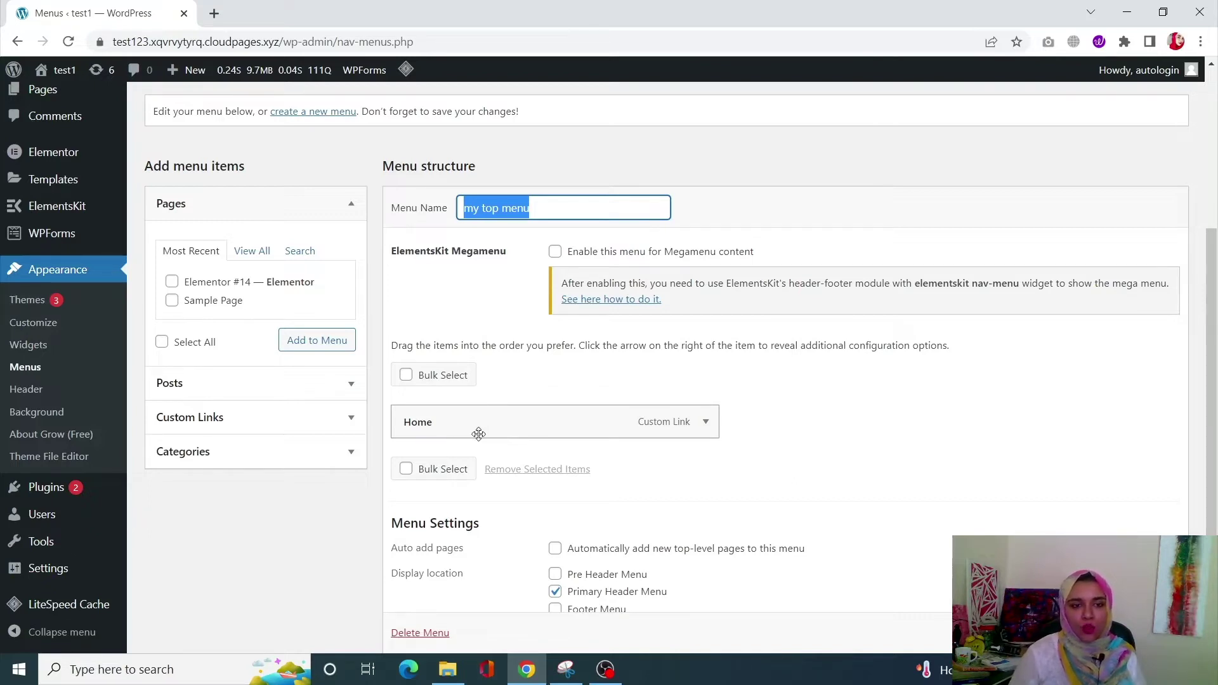
{"action": "left_click", "coordinate": [705, 423]}
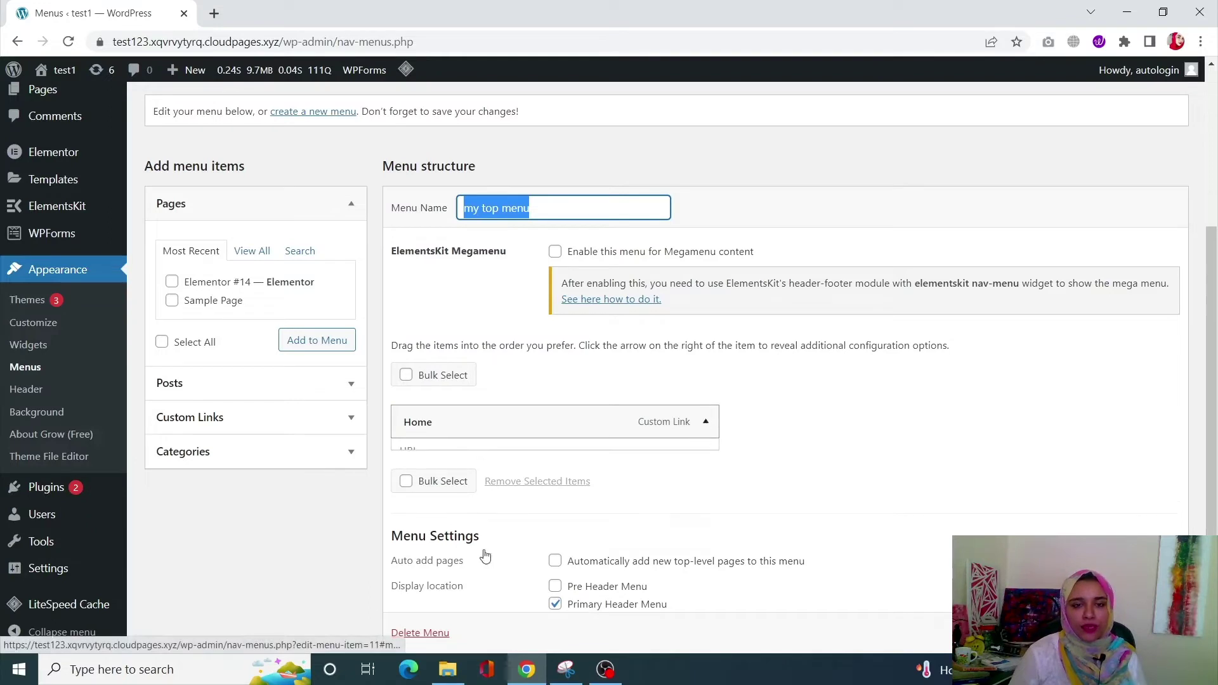
{"action": "left_click", "coordinate": [415, 559]}
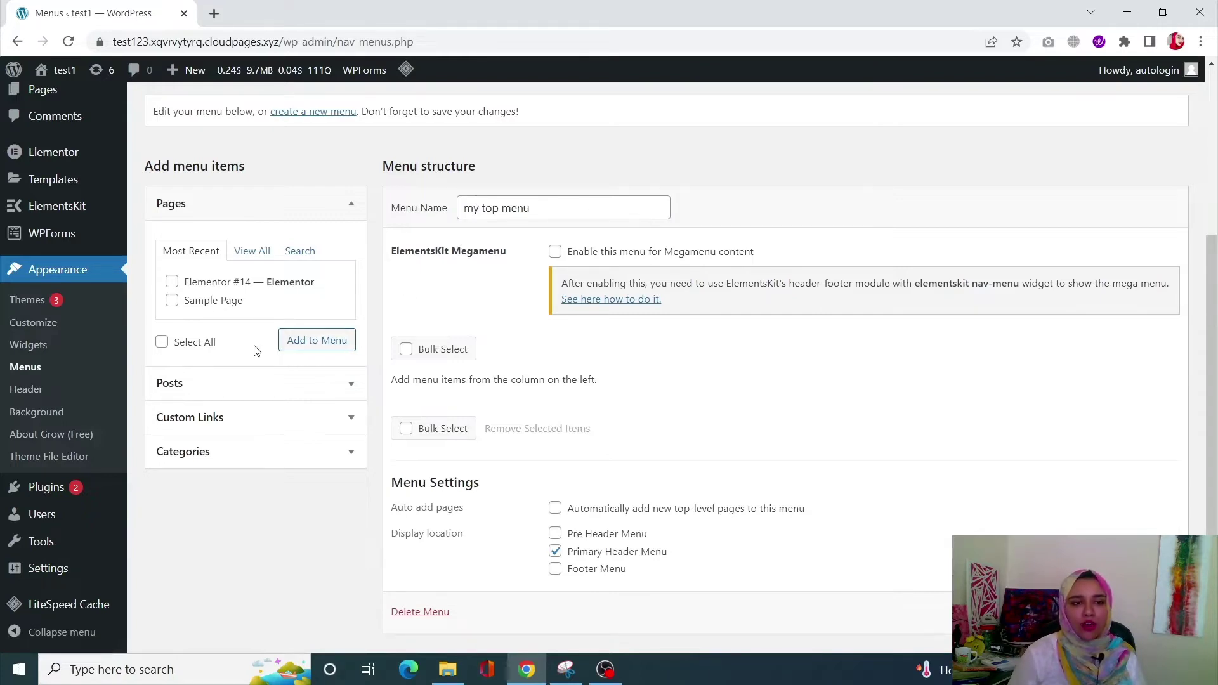
Step: Add the Elementor #14 and Home pages to "my top menu" and save the menu
{"action": "left_click", "coordinate": [315, 346]}
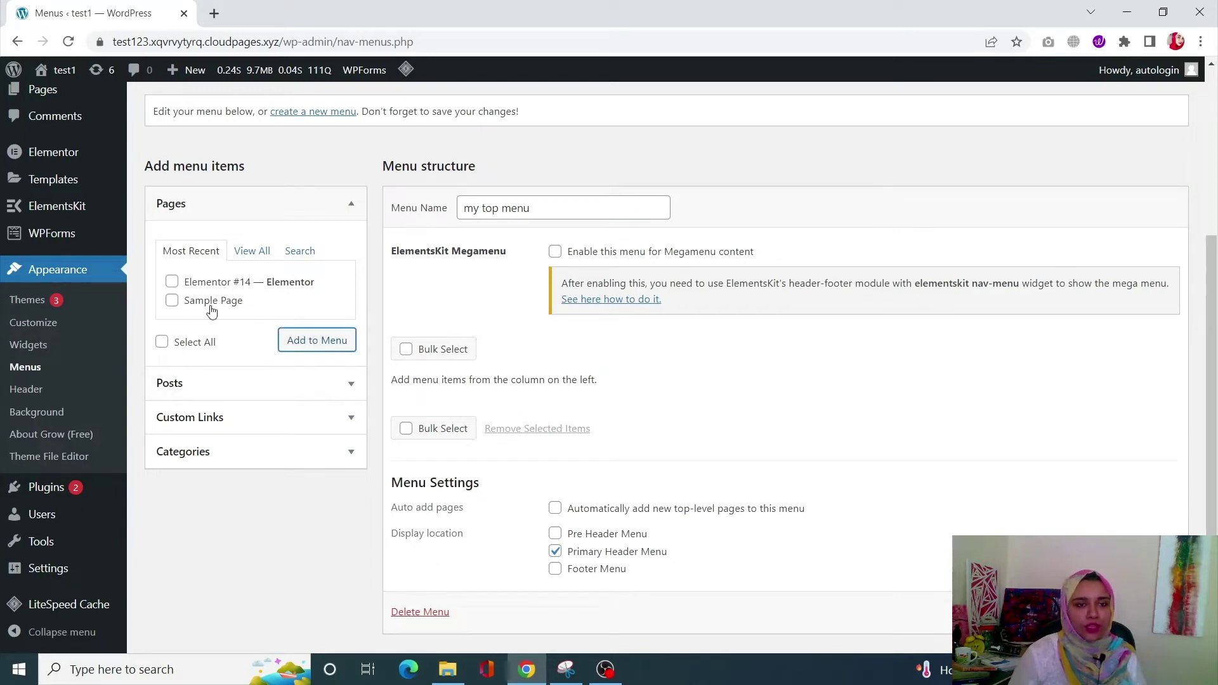
{"action": "left_click", "coordinate": [173, 283]}
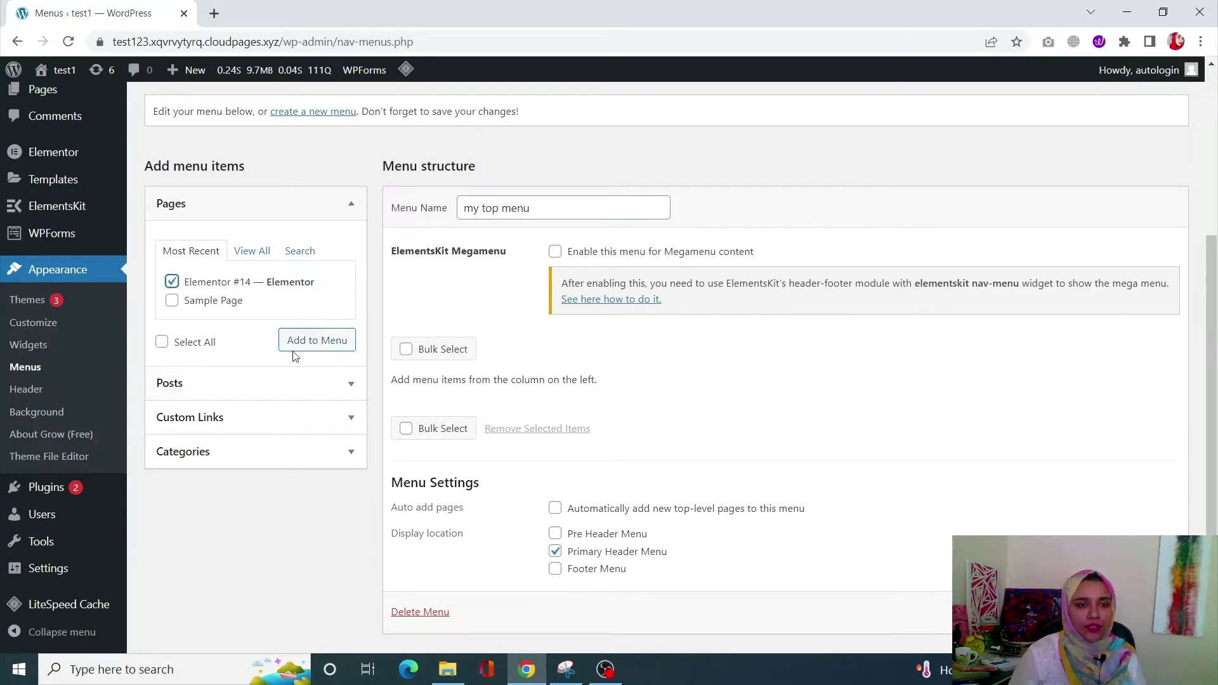
{"action": "left_click", "coordinate": [317, 340]}
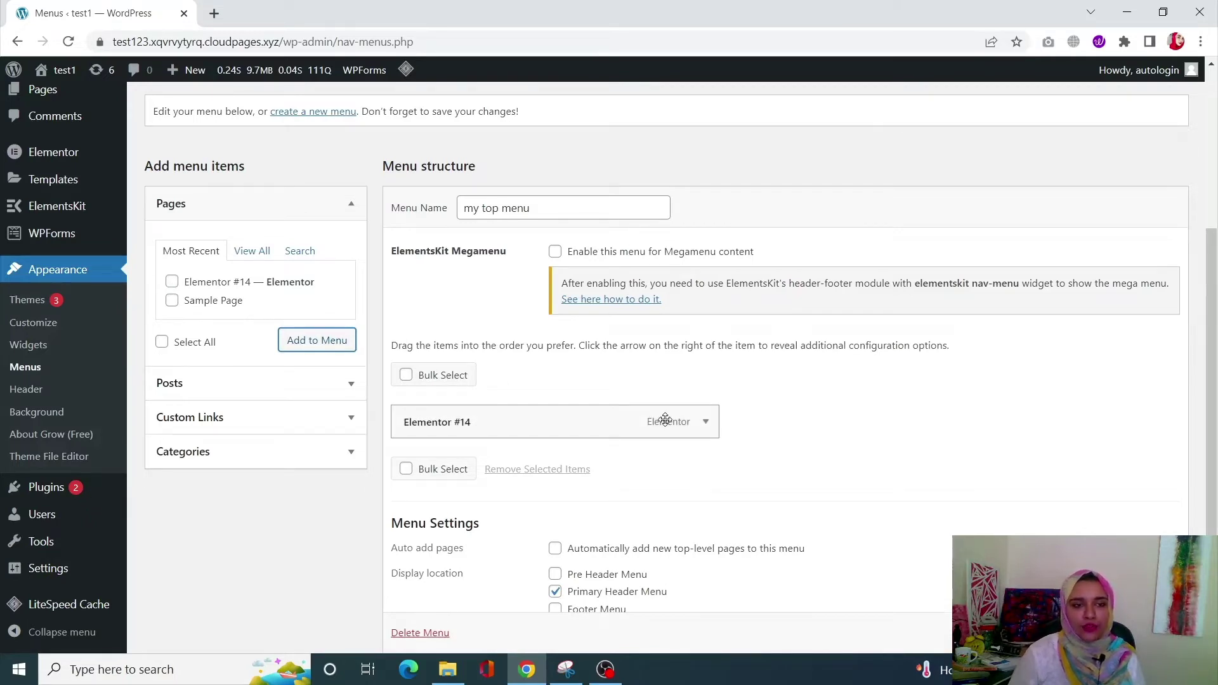
{"action": "left_click", "coordinate": [251, 251]}
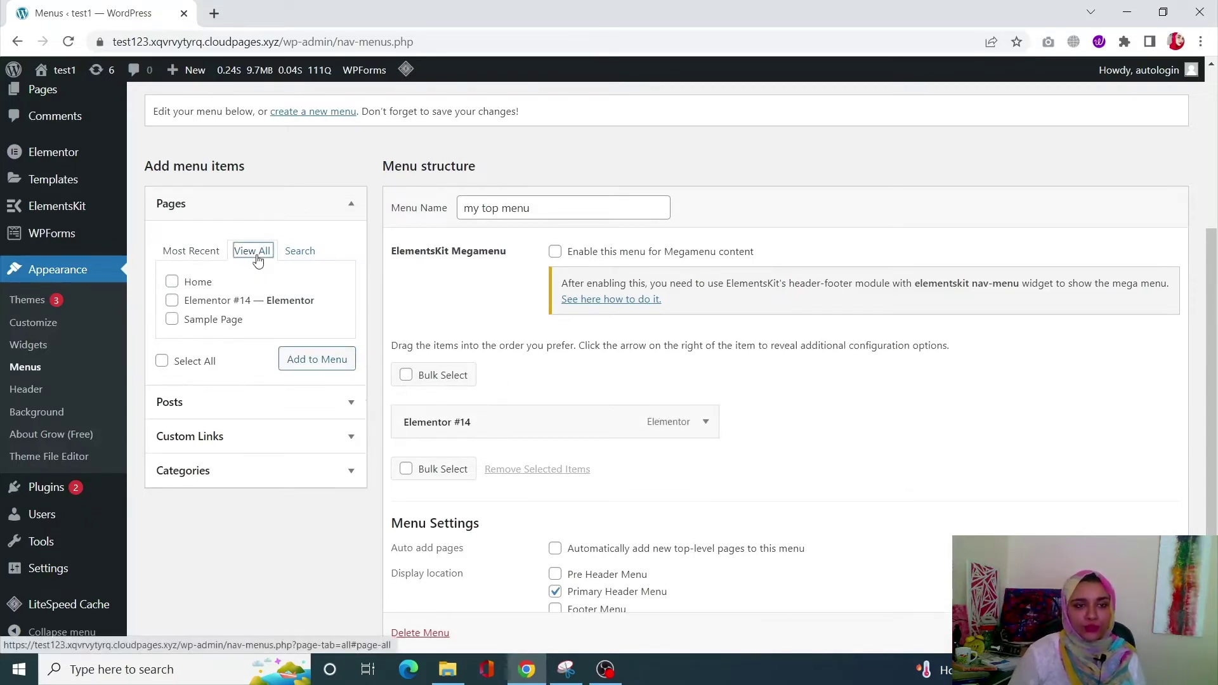
{"action": "left_click", "coordinate": [171, 281]}
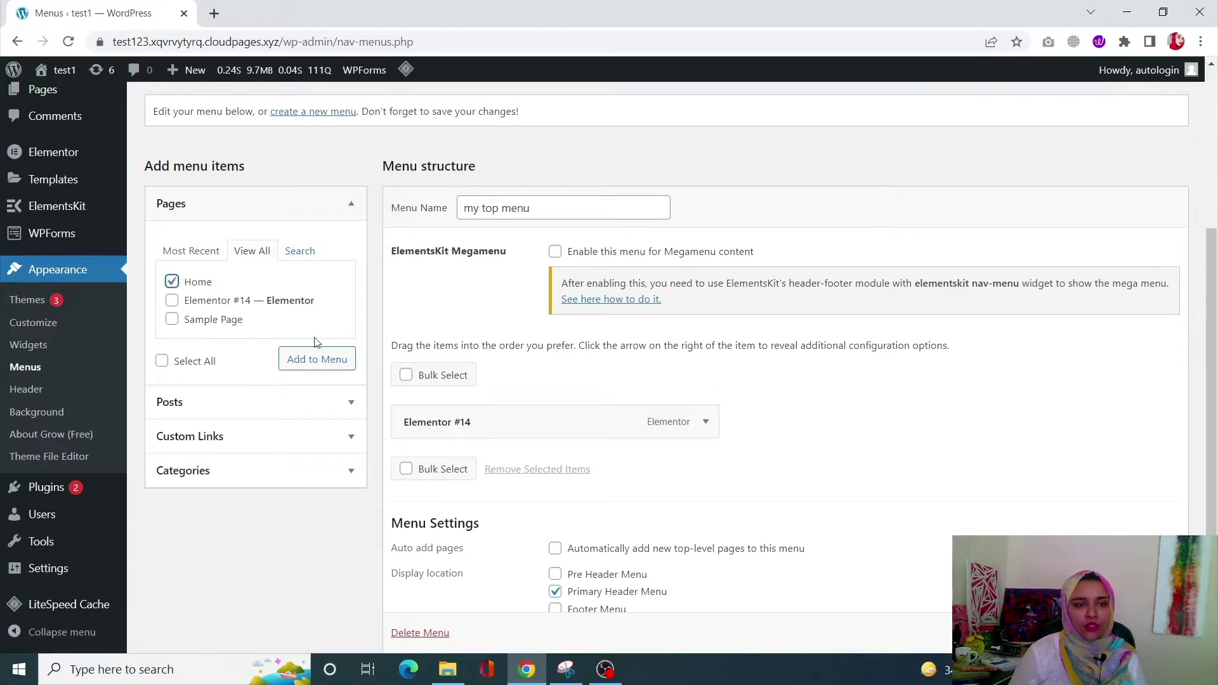
{"action": "left_click", "coordinate": [316, 359]}
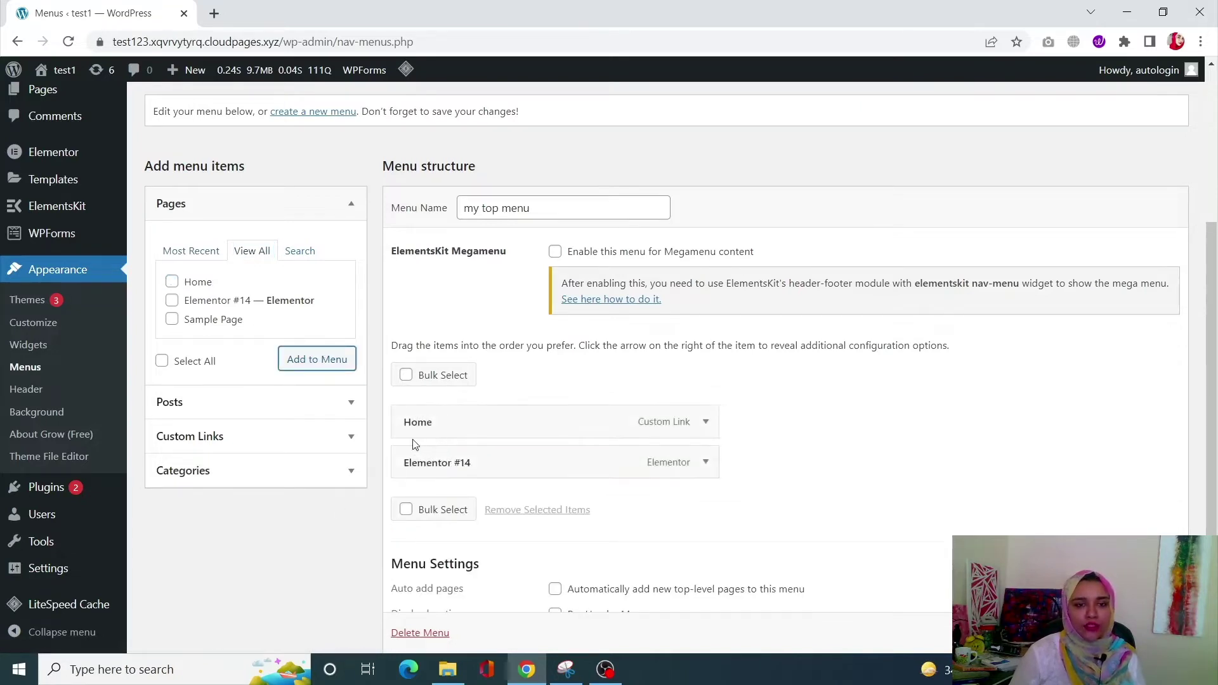
{"action": "scroll", "coordinate": [889, 516], "scroll_direction": "down", "scroll_amount": 2}
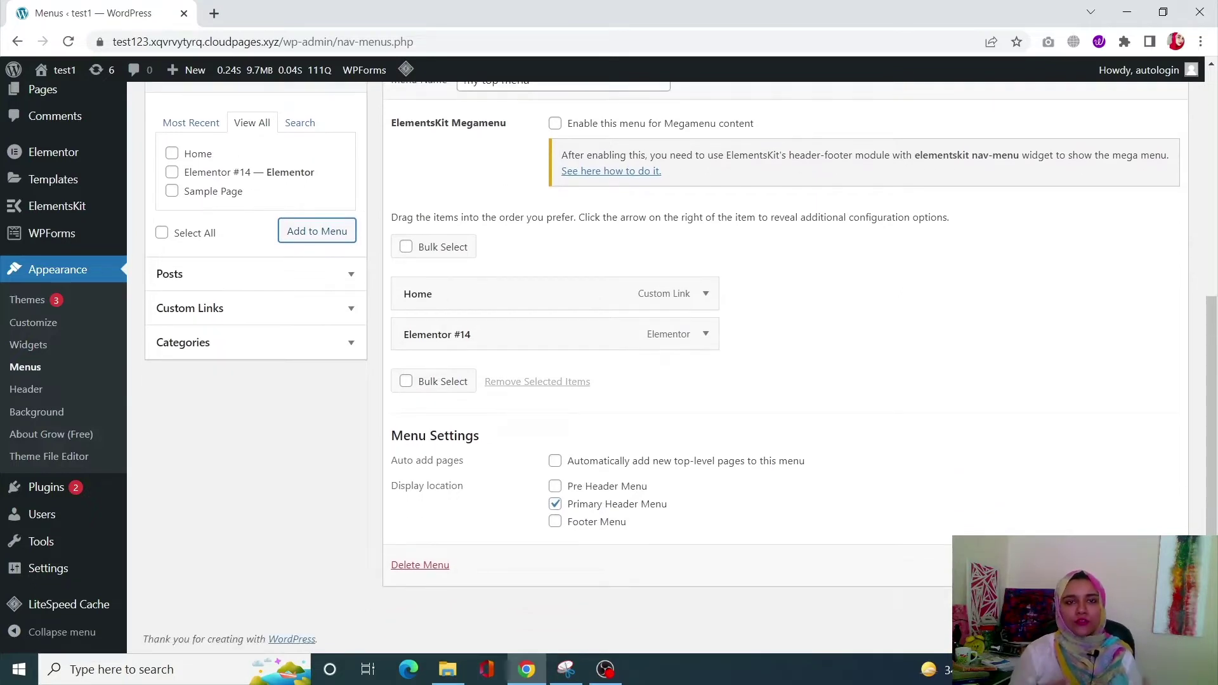
{"action": "left_click", "coordinate": [1147, 564]}
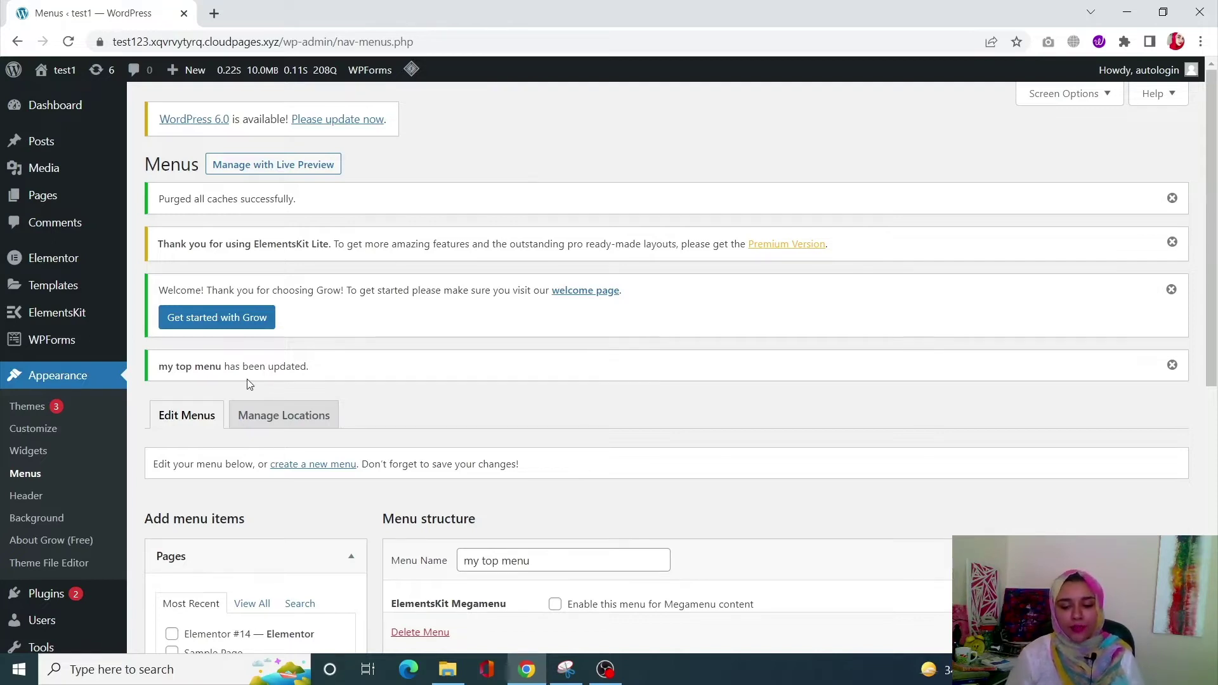
Step: Open the ElementsKit Header Footer templates and move the existing "top header" template to the trash
{"action": "left_click", "coordinate": [57, 319]}
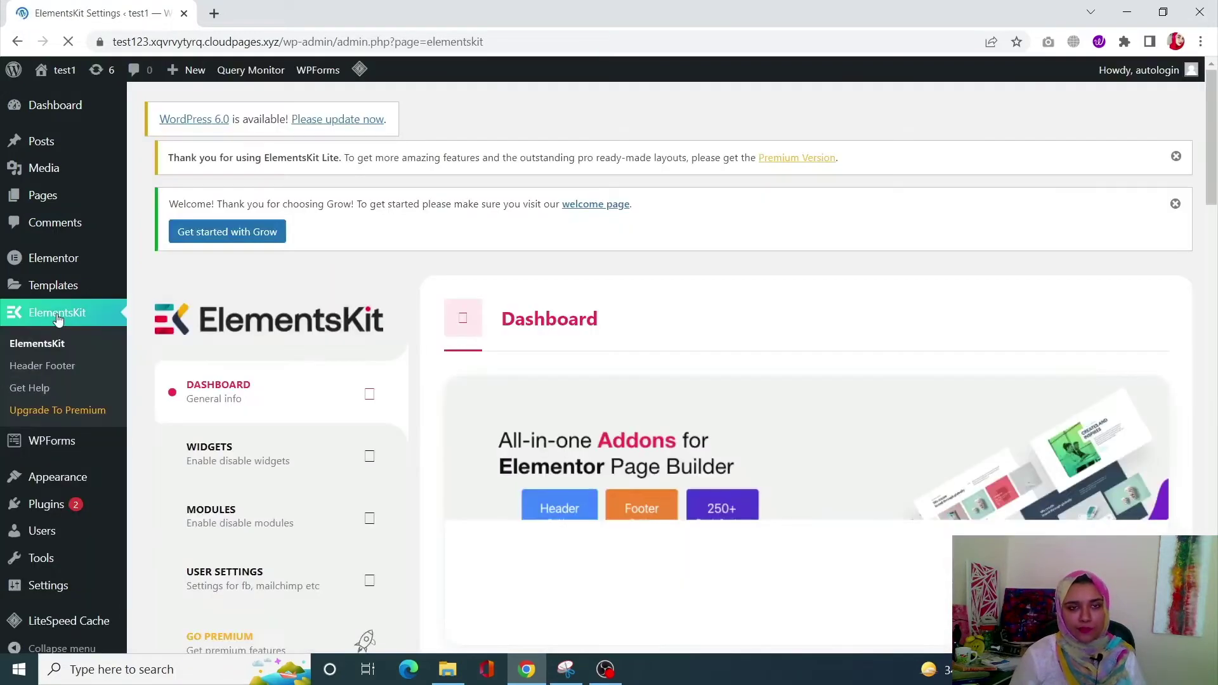
{"action": "scroll", "coordinate": [563, 416], "scroll_direction": "down", "scroll_amount": 2}
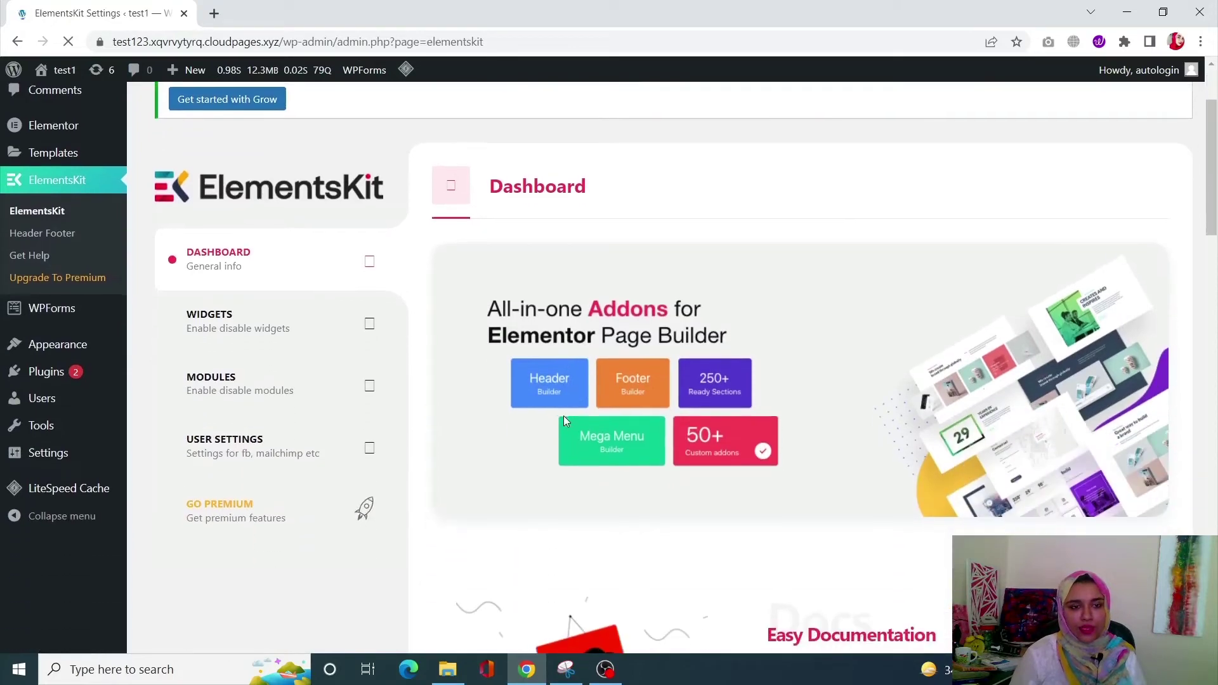
{"action": "scroll", "coordinate": [564, 416], "scroll_direction": "up", "scroll_amount": 3}
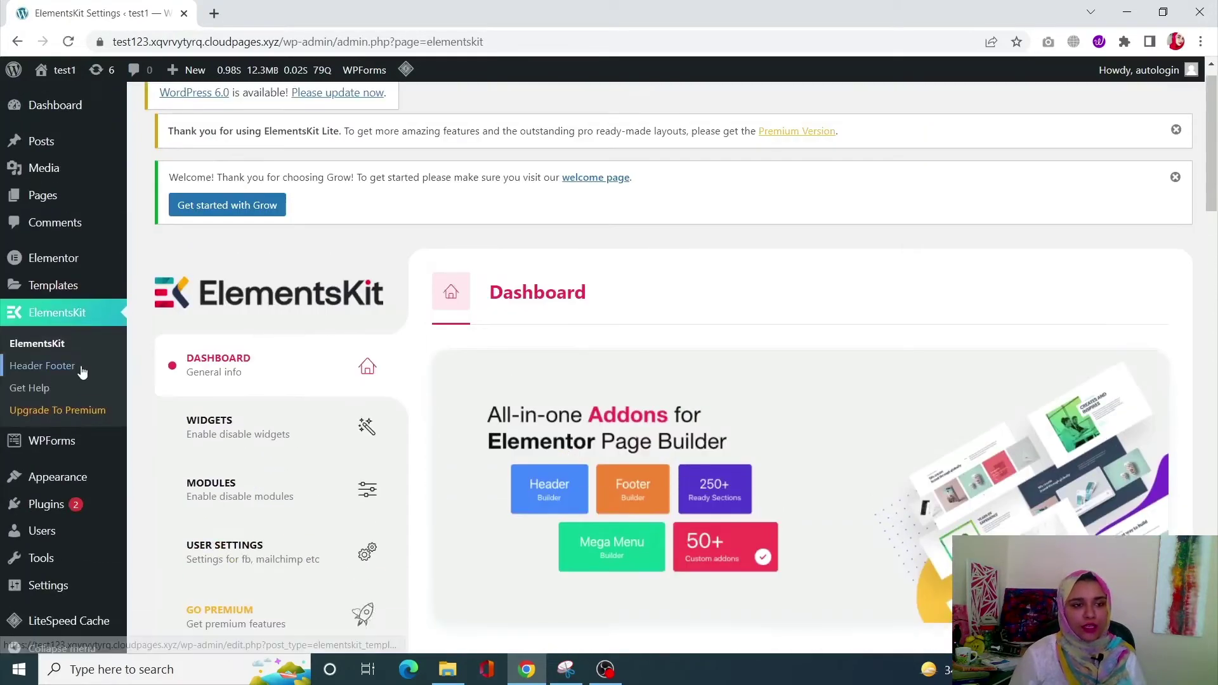
{"action": "left_click", "coordinate": [82, 373]}
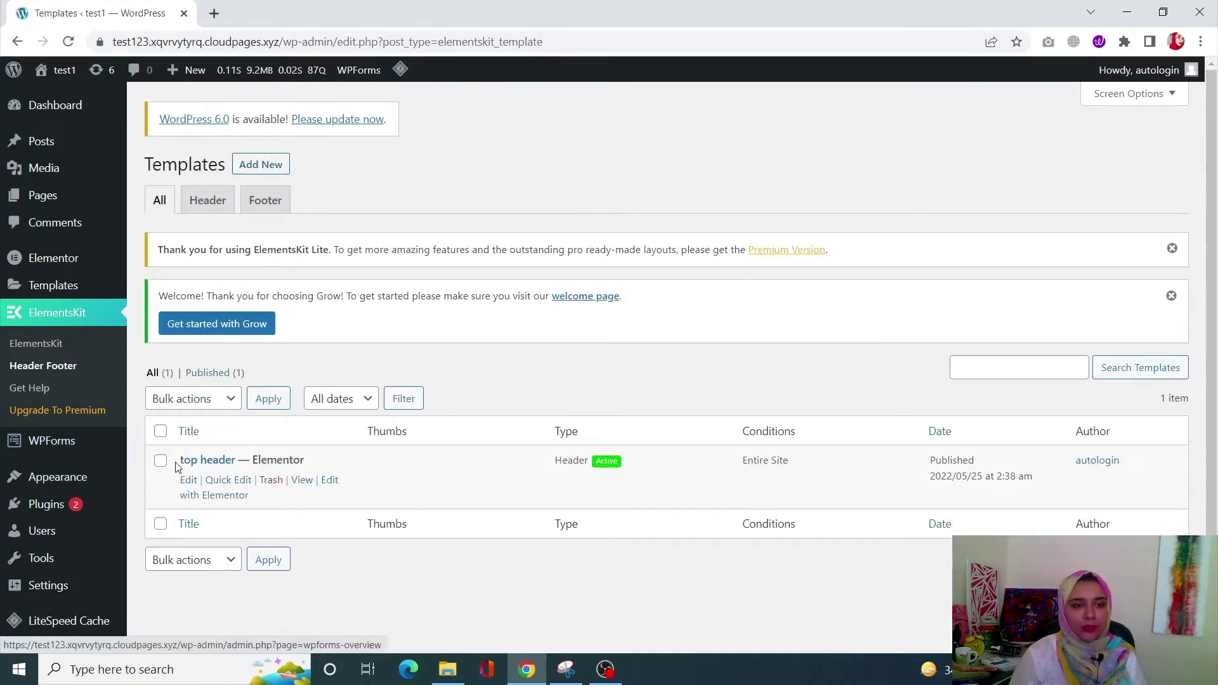
{"action": "left_click", "coordinate": [271, 480]}
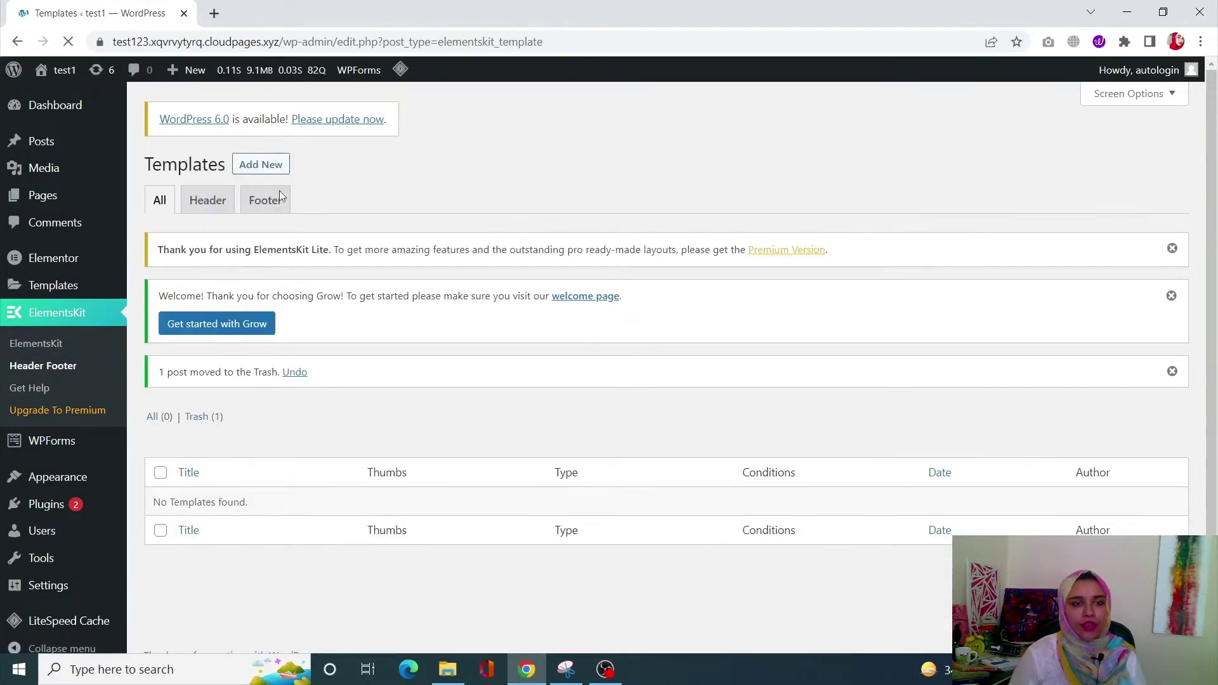
Step: Create and activate an ElementsKit header template titled "top menu" for the Entire Site, then save it
{"action": "left_click", "coordinate": [208, 199]}
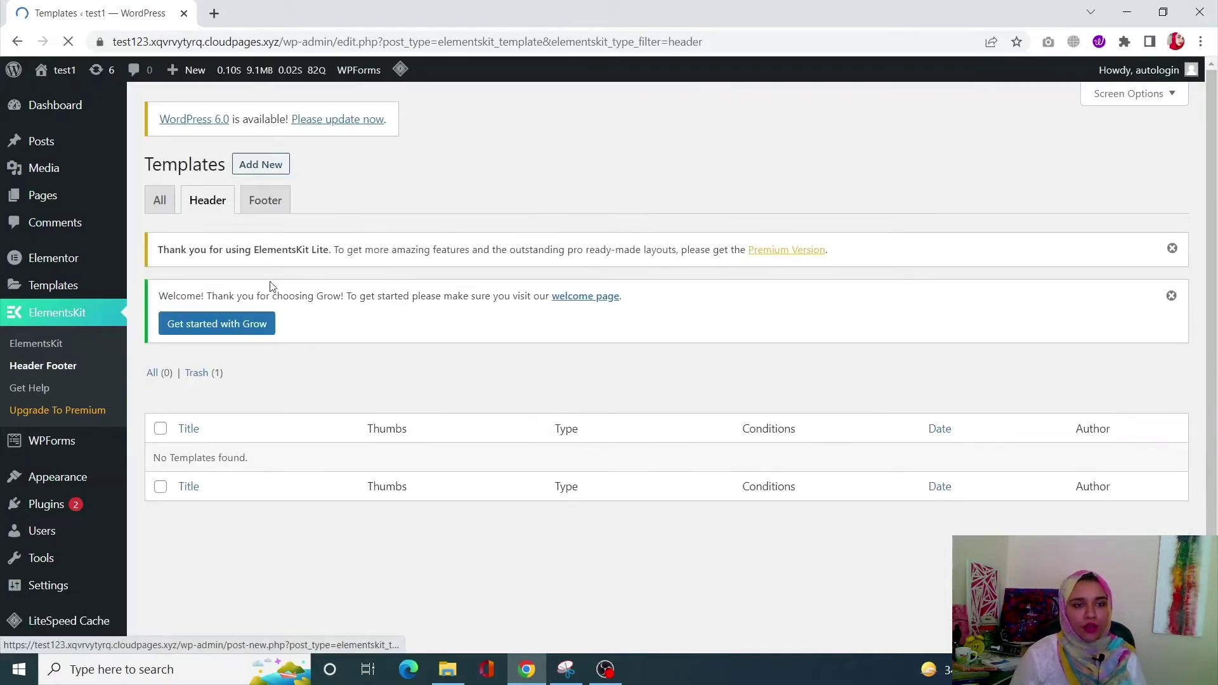
{"action": "left_click", "coordinate": [261, 164]}
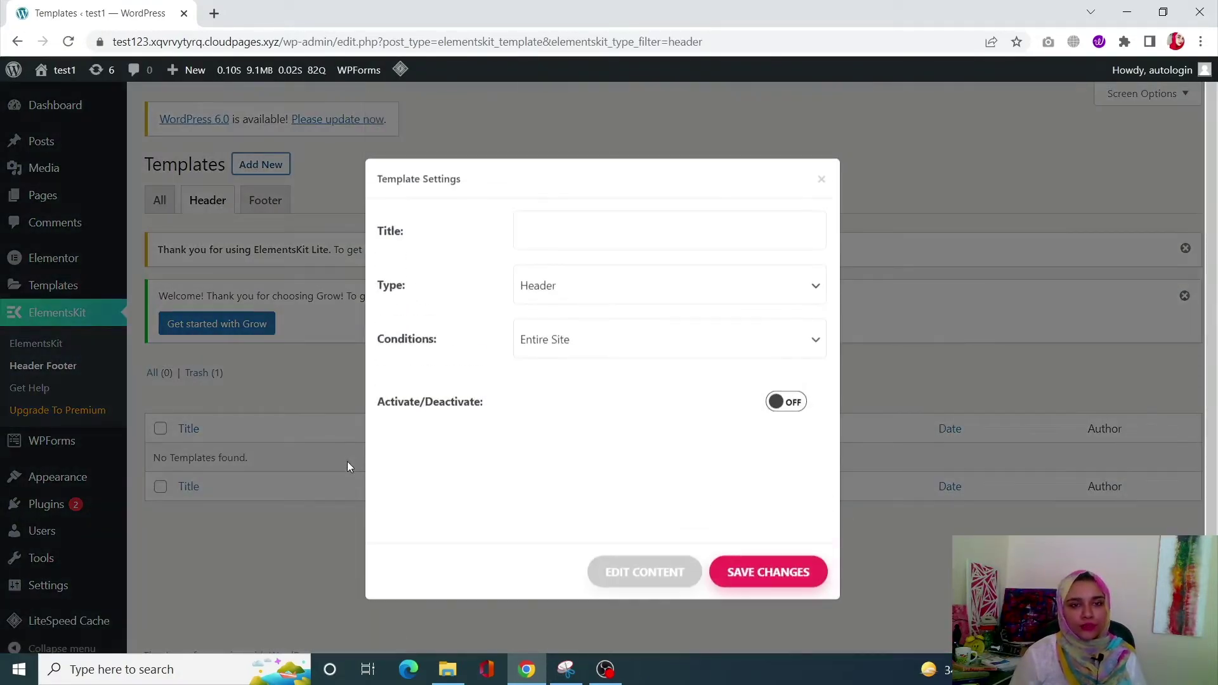
{"action": "left_click", "coordinate": [589, 222]}
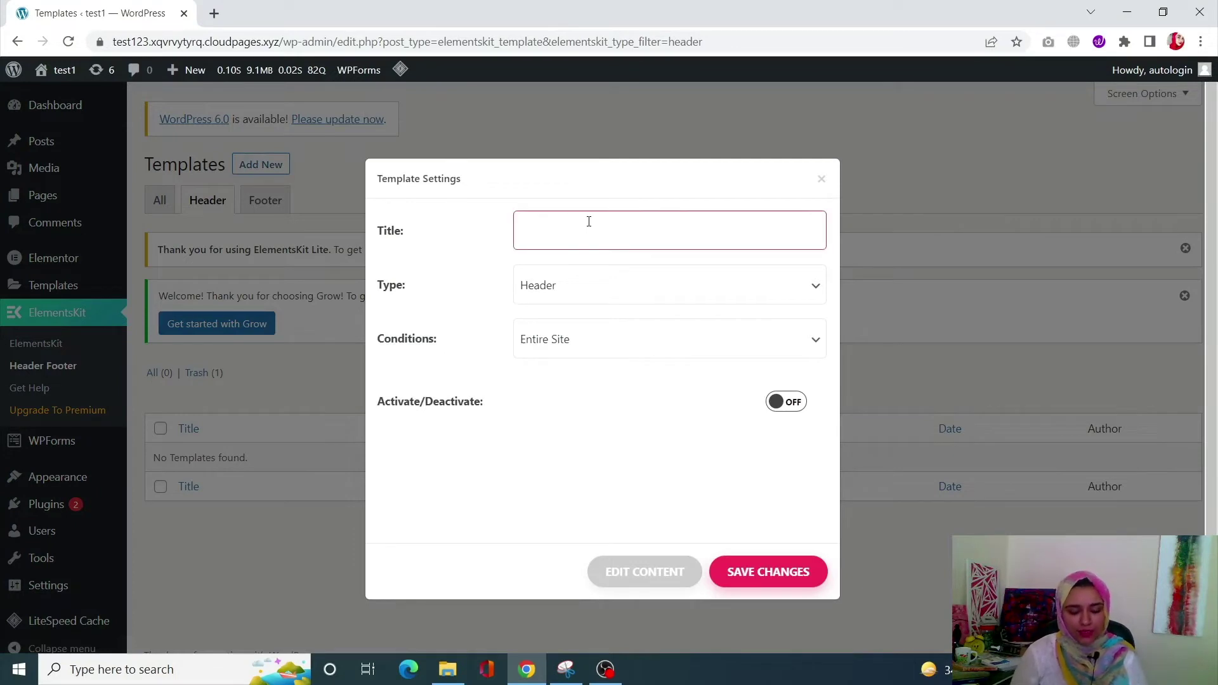
{"action": "type", "text": "top menu"}
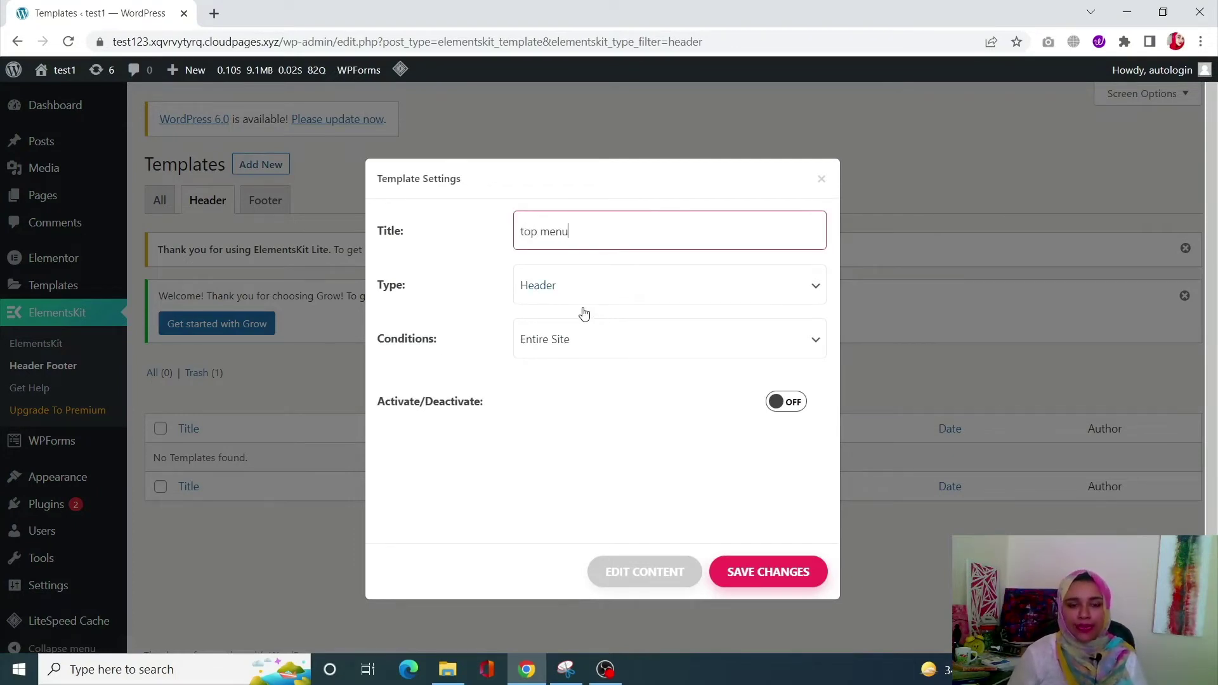
{"action": "left_click", "coordinate": [587, 337]}
{"action": "left_click", "coordinate": [589, 337]}
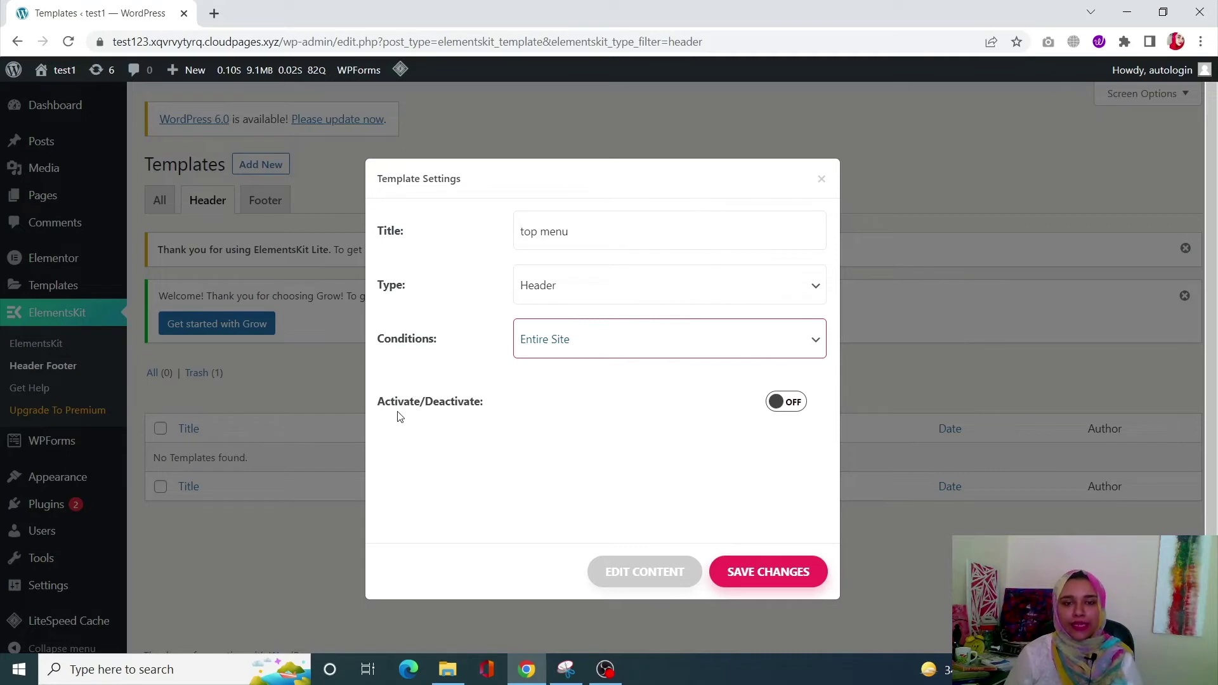
{"action": "left_click", "coordinate": [788, 404]}
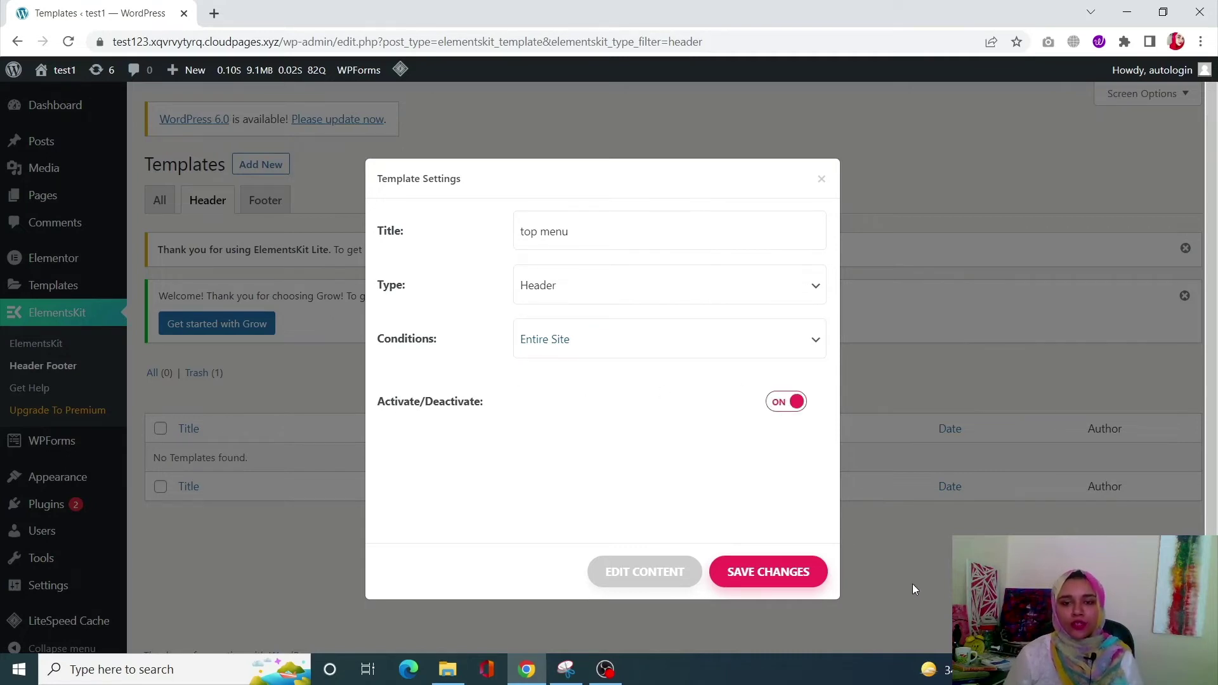
{"action": "left_click", "coordinate": [750, 572]}
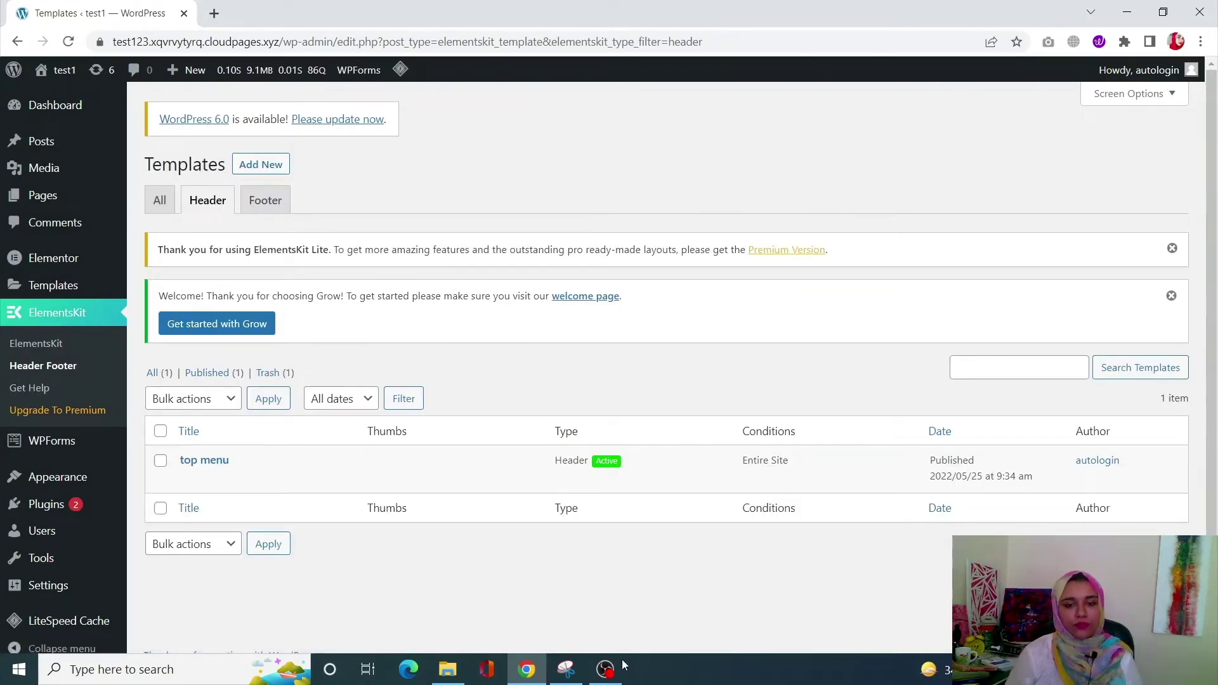
{"action": "left_click", "coordinate": [606, 669]}
{"action": "left_click", "coordinate": [605, 670]}
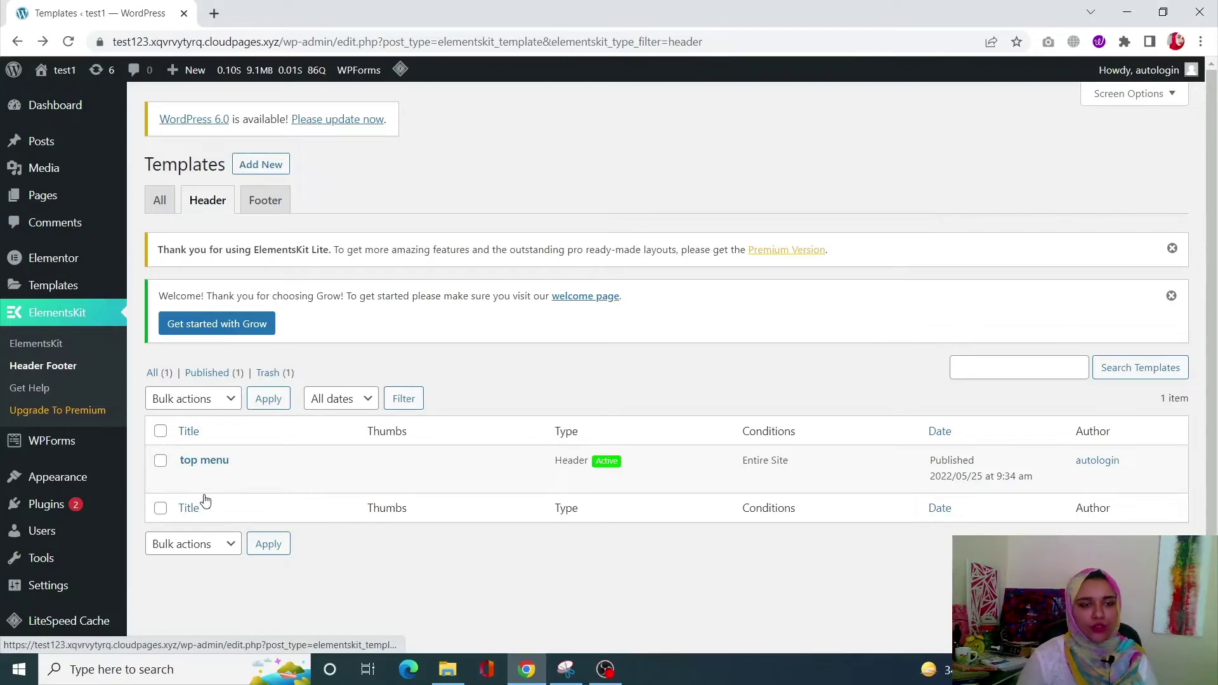
Step: Open the "top menu" template's content for editing and insert the ElementsKit library header section with logo, centred menu and search icon
{"action": "left_click", "coordinate": [190, 480]}
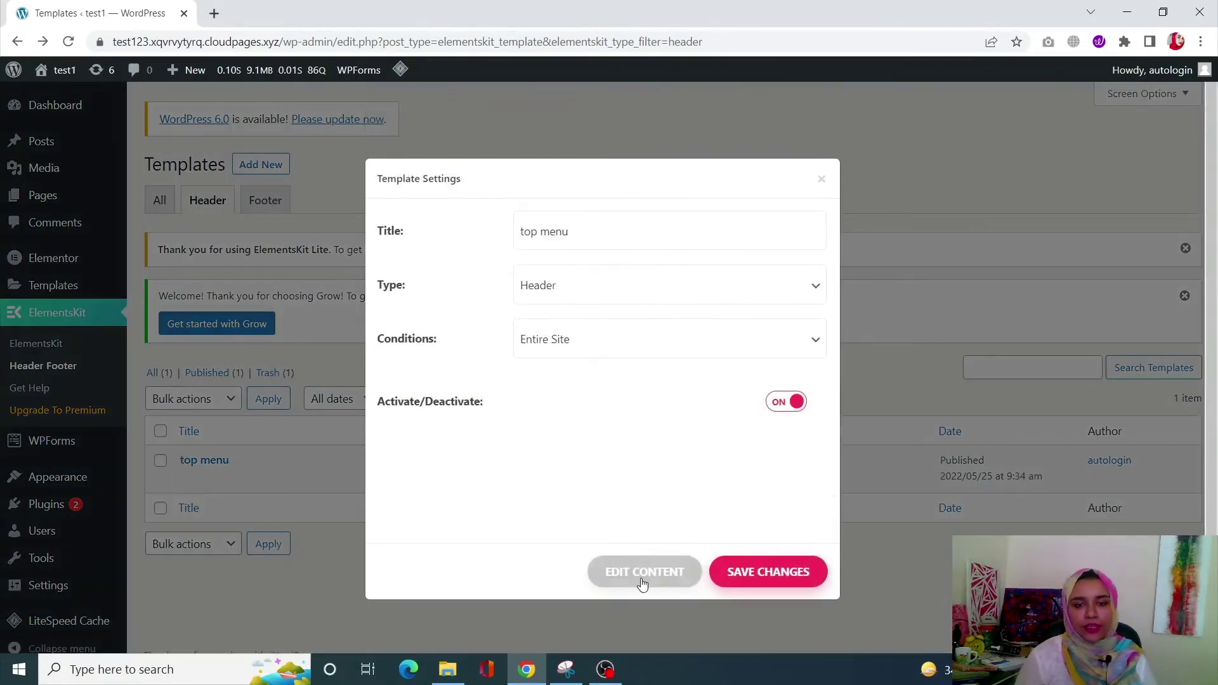
{"action": "left_click", "coordinate": [642, 573]}
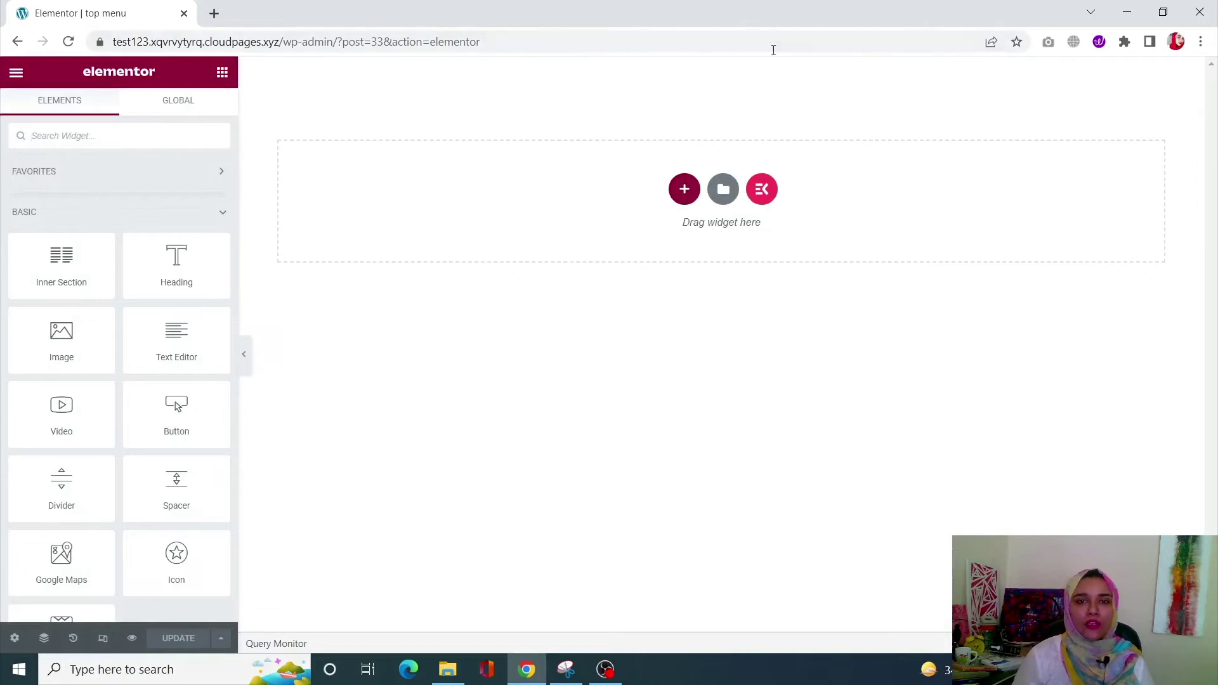
{"action": "left_click", "coordinate": [763, 190]}
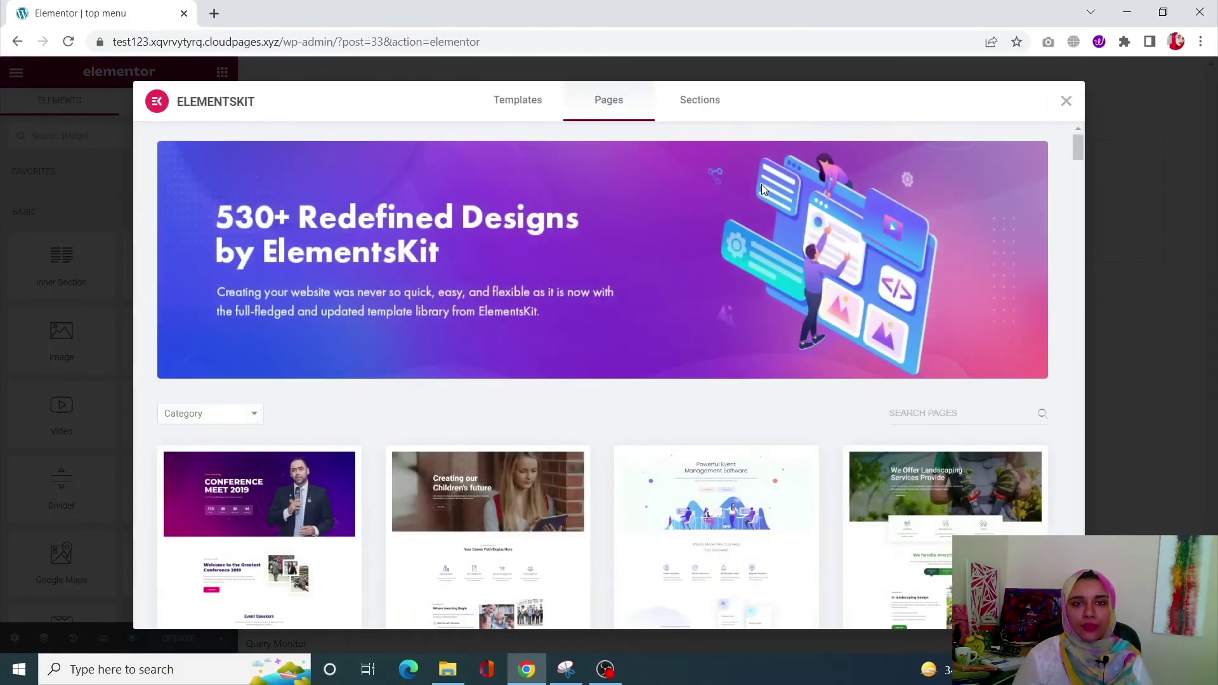
{"action": "left_click", "coordinate": [714, 111]}
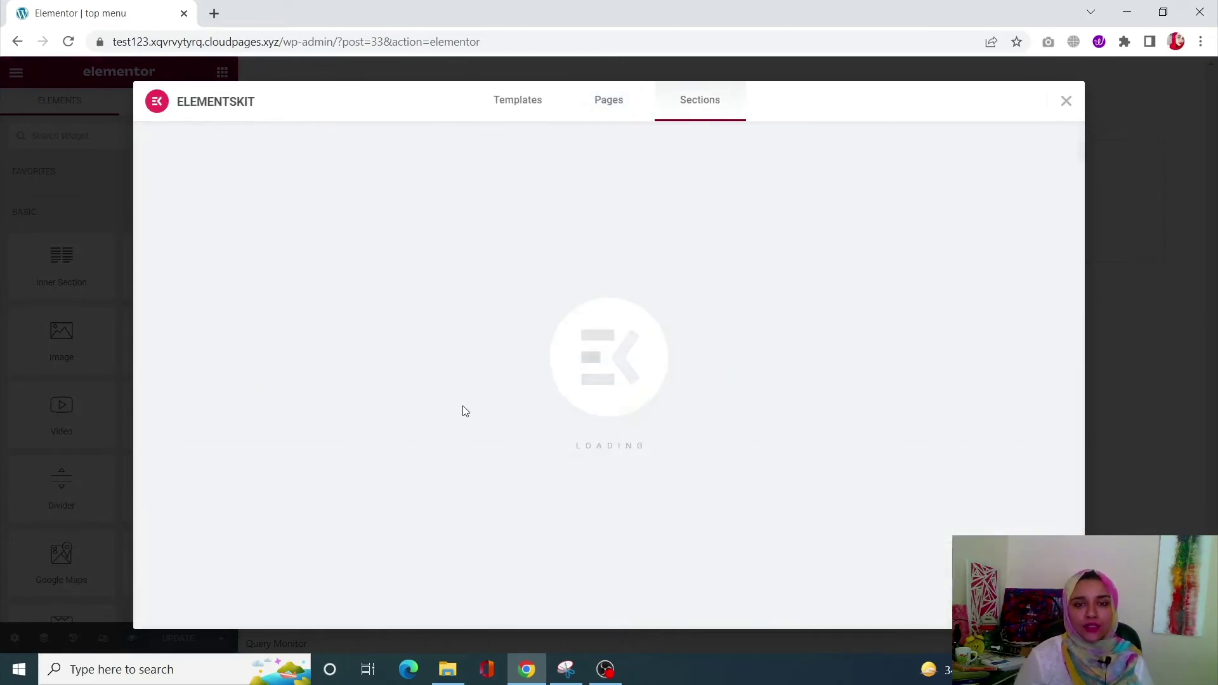
{"action": "scroll", "coordinate": [464, 411], "scroll_direction": "down", "scroll_amount": 3}
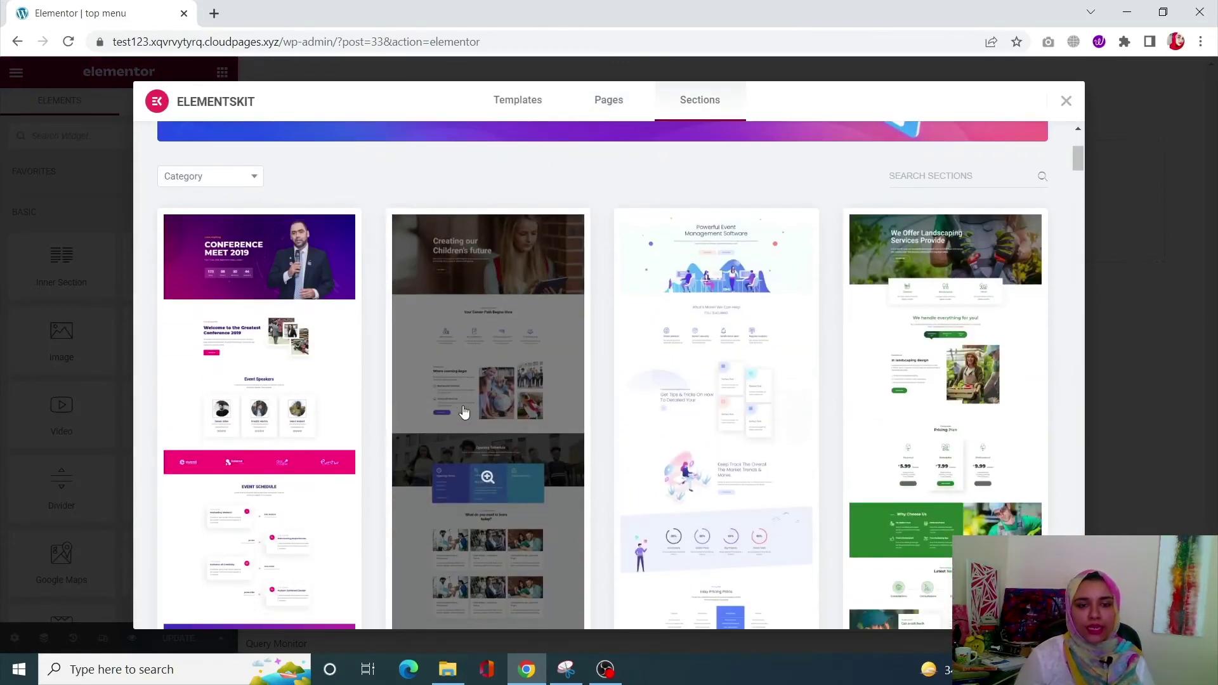
{"action": "left_click", "coordinate": [464, 411]}
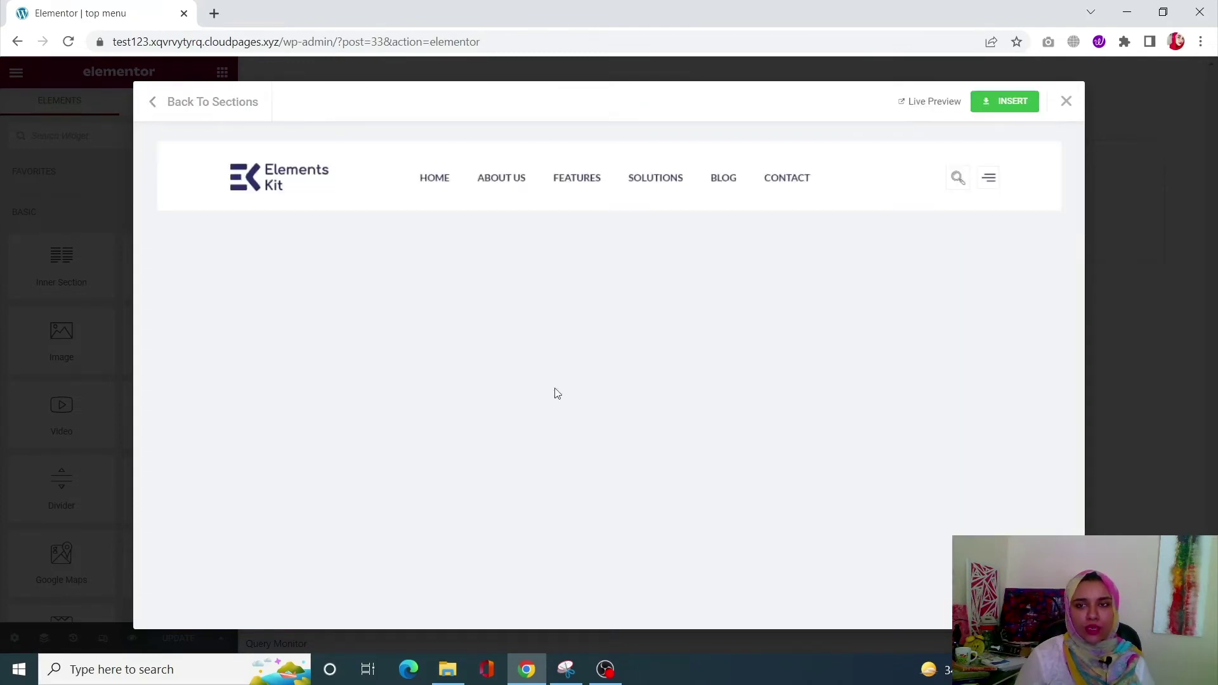
{"action": "left_click", "coordinate": [996, 103]}
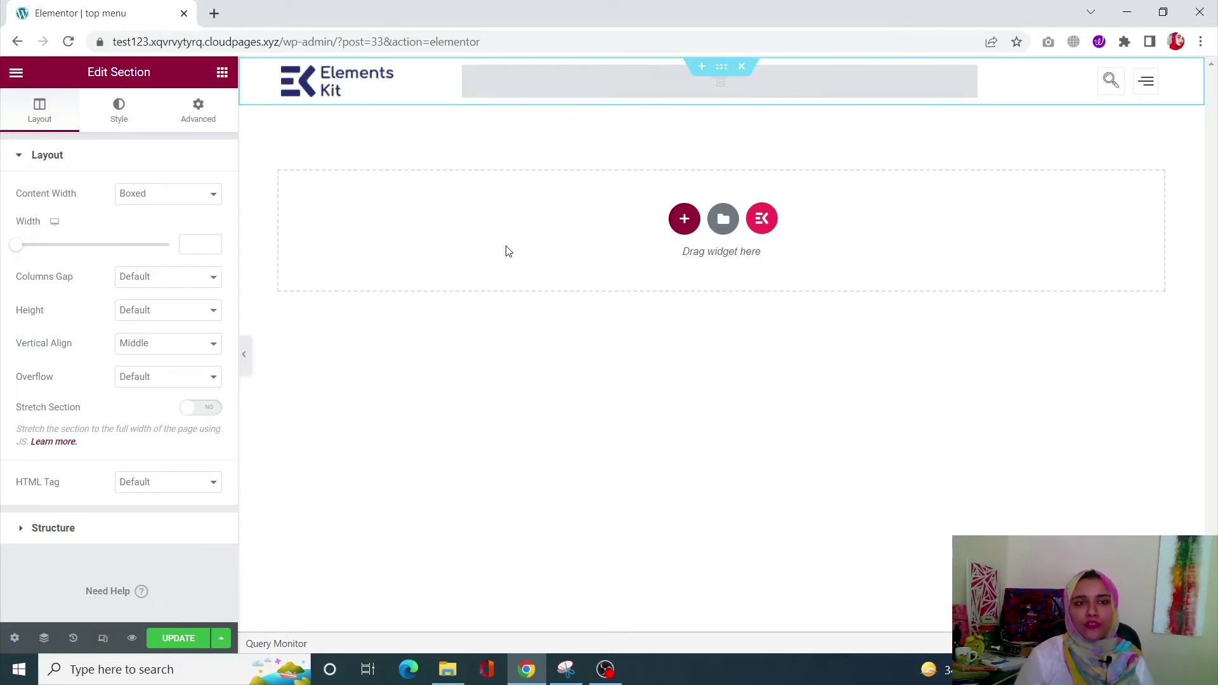
Step: Assign "my top menu" to the header's ElementsKit Nav Menu widget and update the template
{"action": "left_click", "coordinate": [488, 86]}
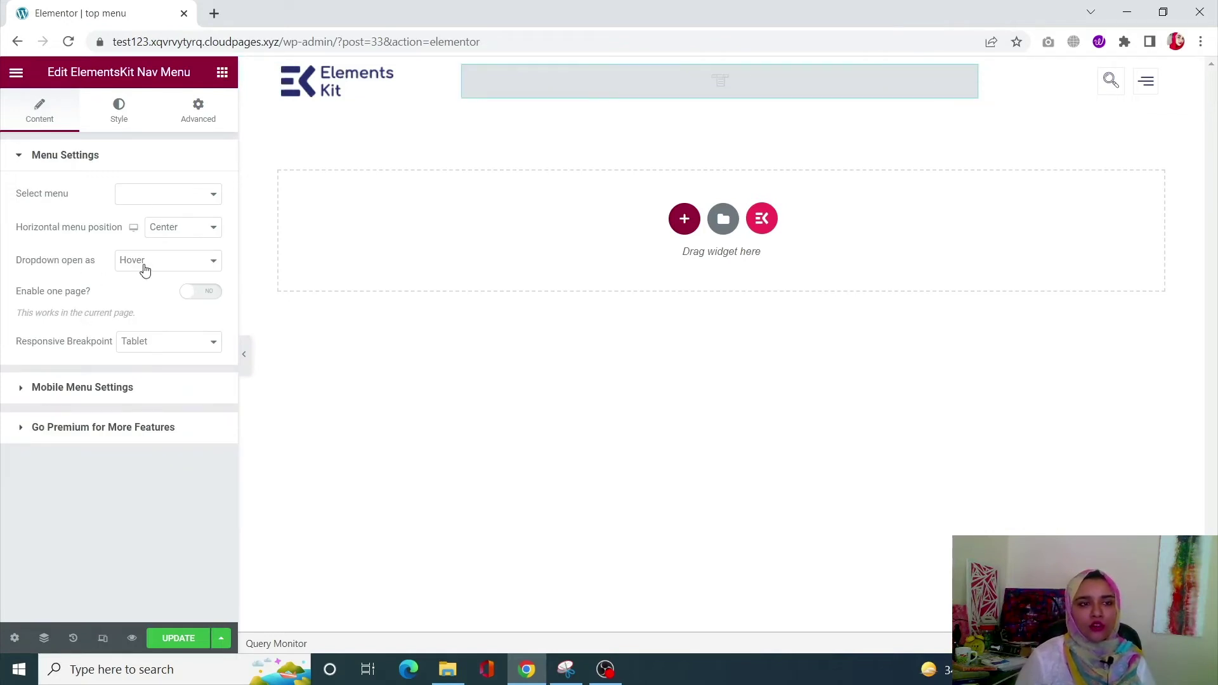
{"action": "left_click", "coordinate": [168, 201]}
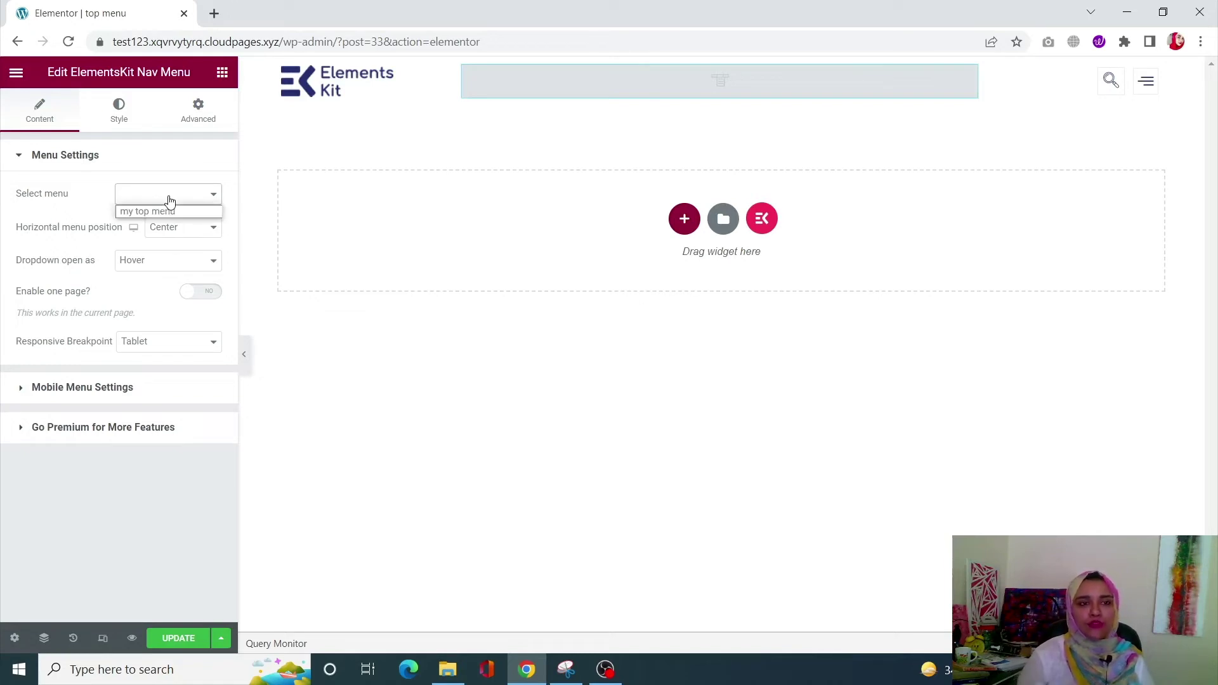
{"action": "left_click", "coordinate": [204, 211]}
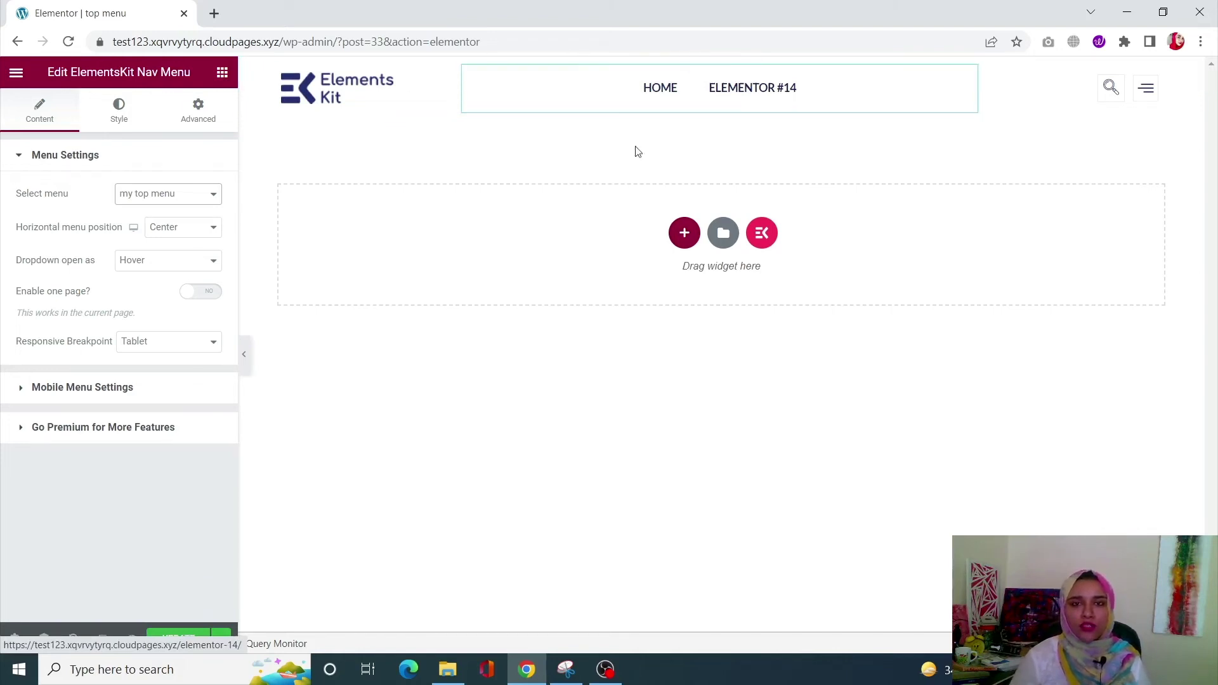
{"action": "left_click", "coordinate": [178, 636]}
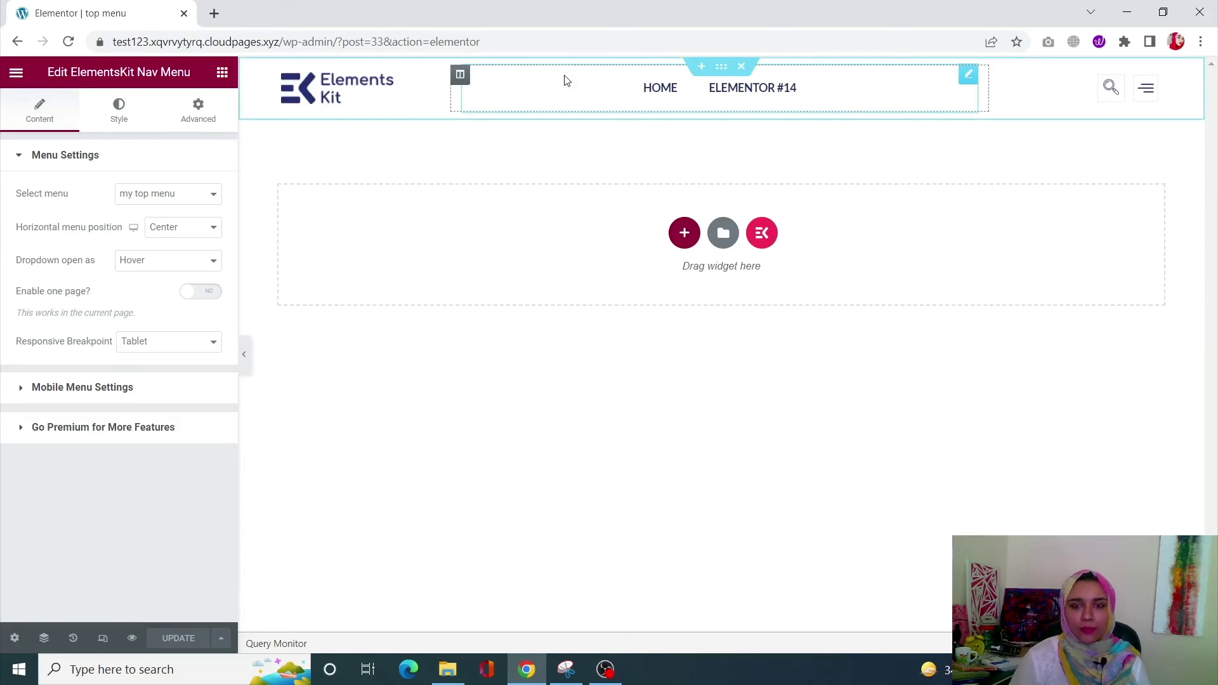
Step: Enable Sticky Header Effects in the header section's advanced settings
{"action": "left_click", "coordinate": [722, 67]}
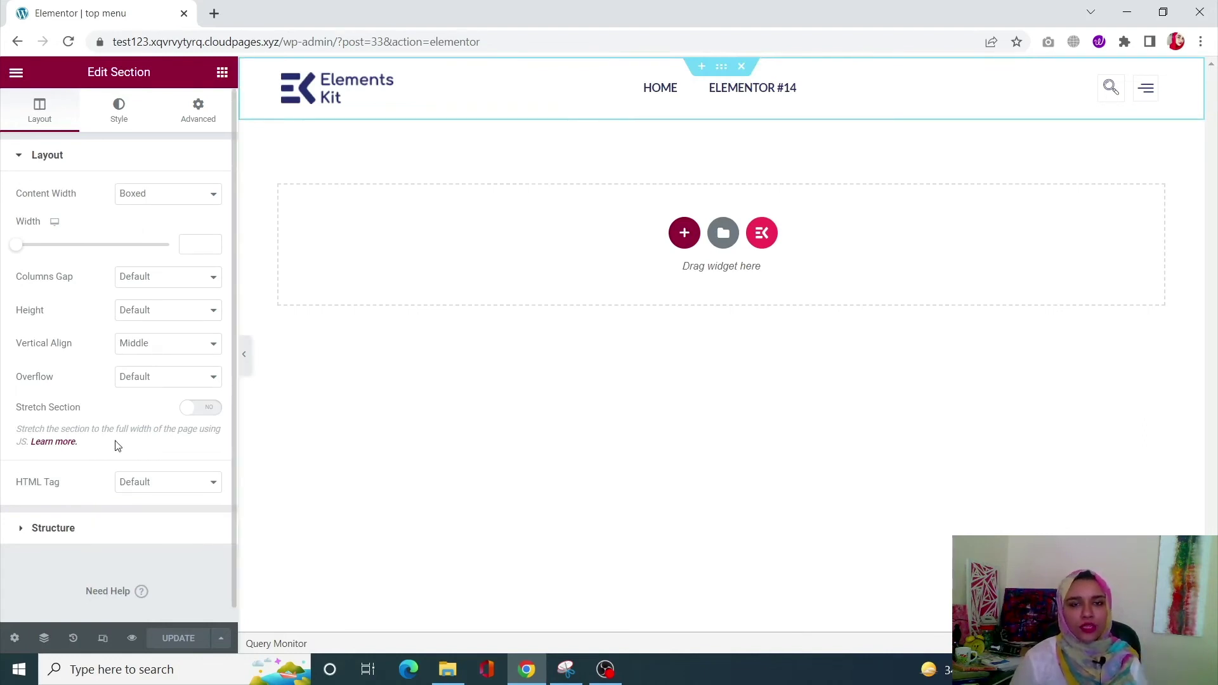
{"action": "left_click", "coordinate": [216, 119]}
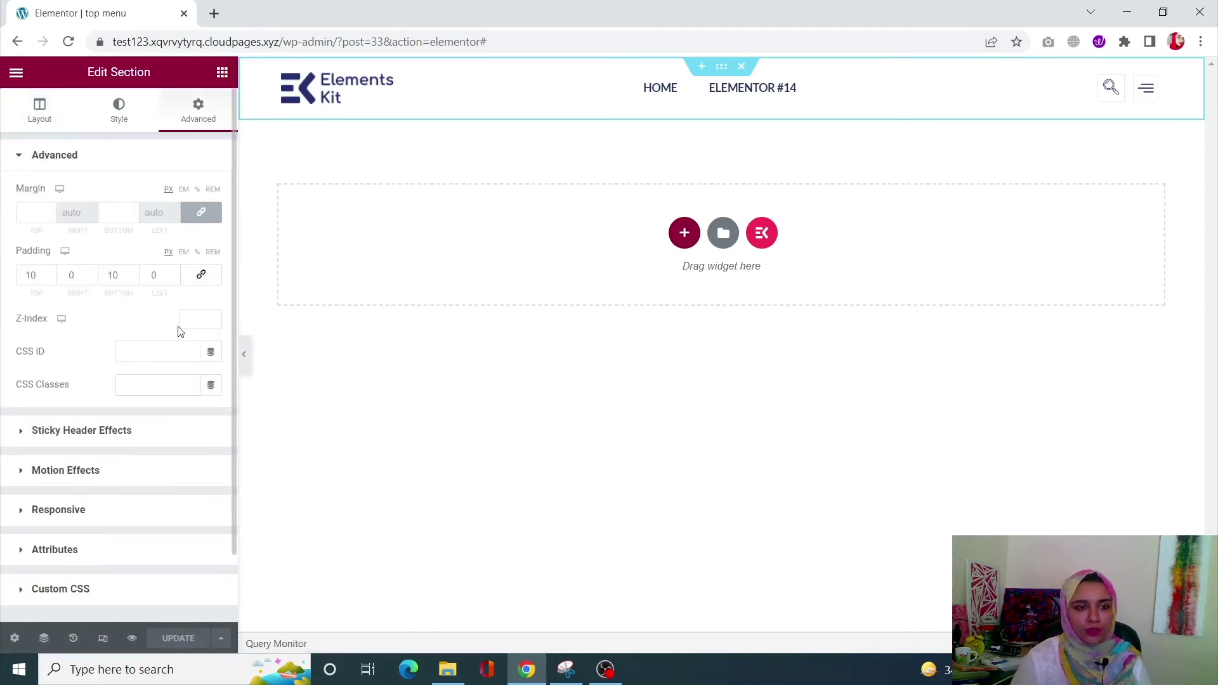
{"action": "left_click", "coordinate": [100, 431]}
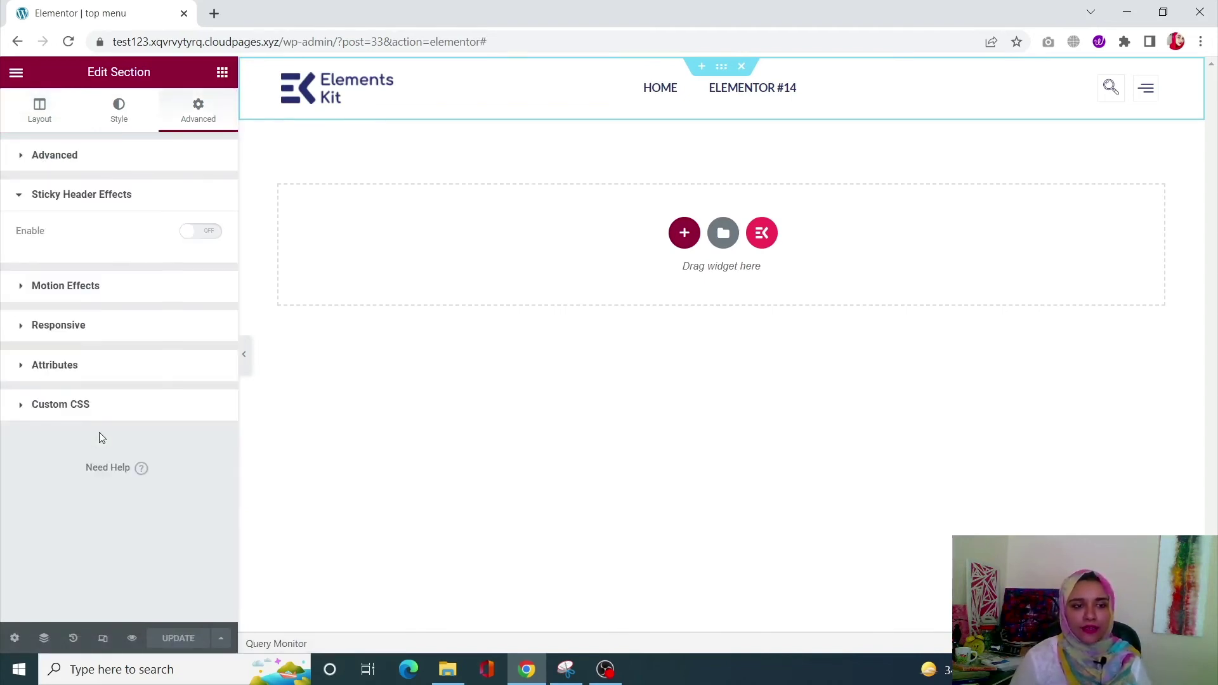
{"action": "left_click", "coordinate": [202, 239]}
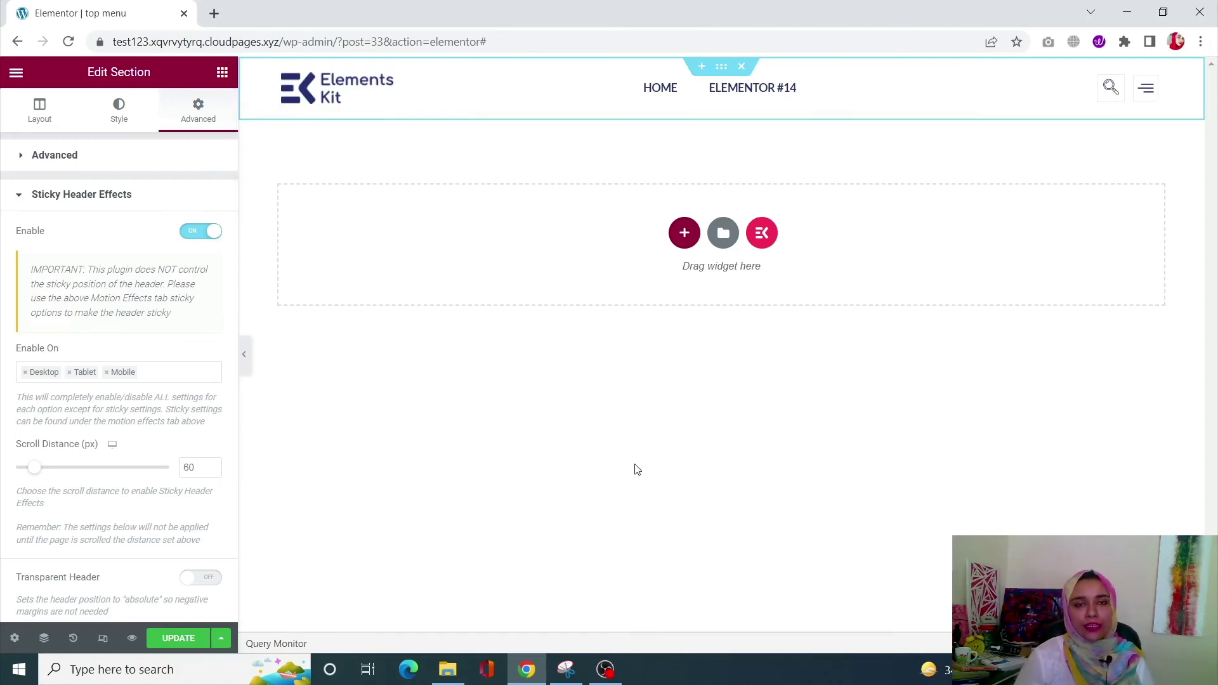
Step: Give the header section a gradient background with a muted brown first colour and save the template
{"action": "left_click", "coordinate": [125, 112]}
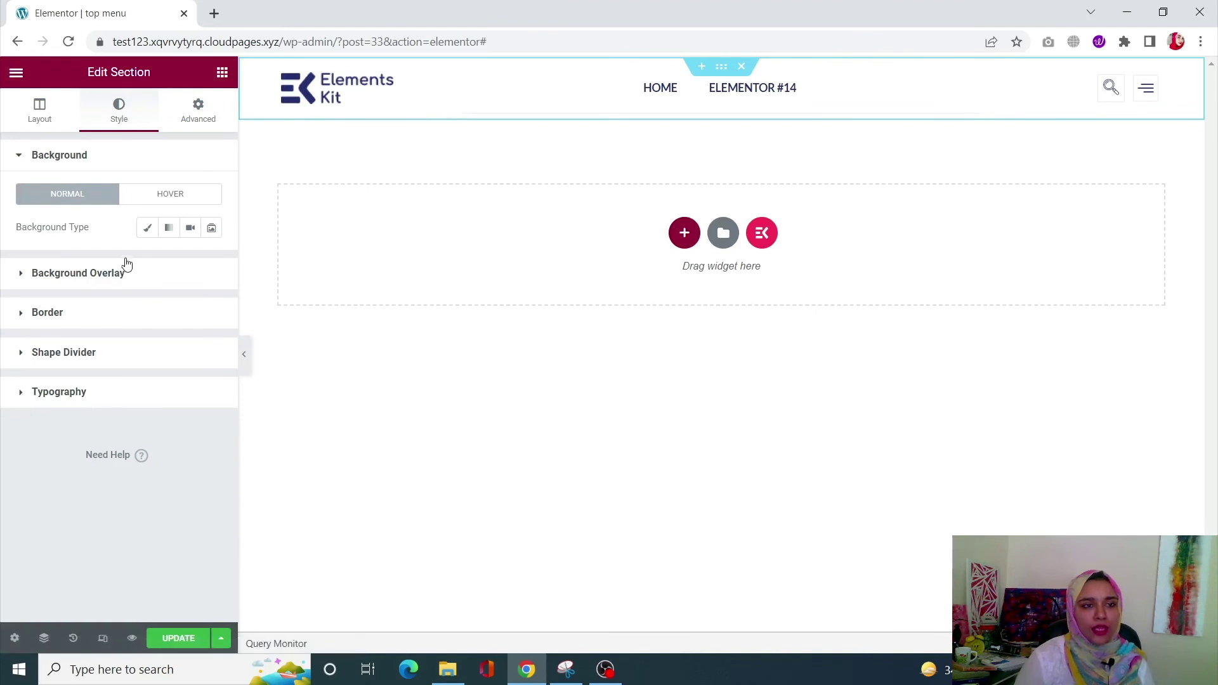
{"action": "left_click", "coordinate": [168, 228]}
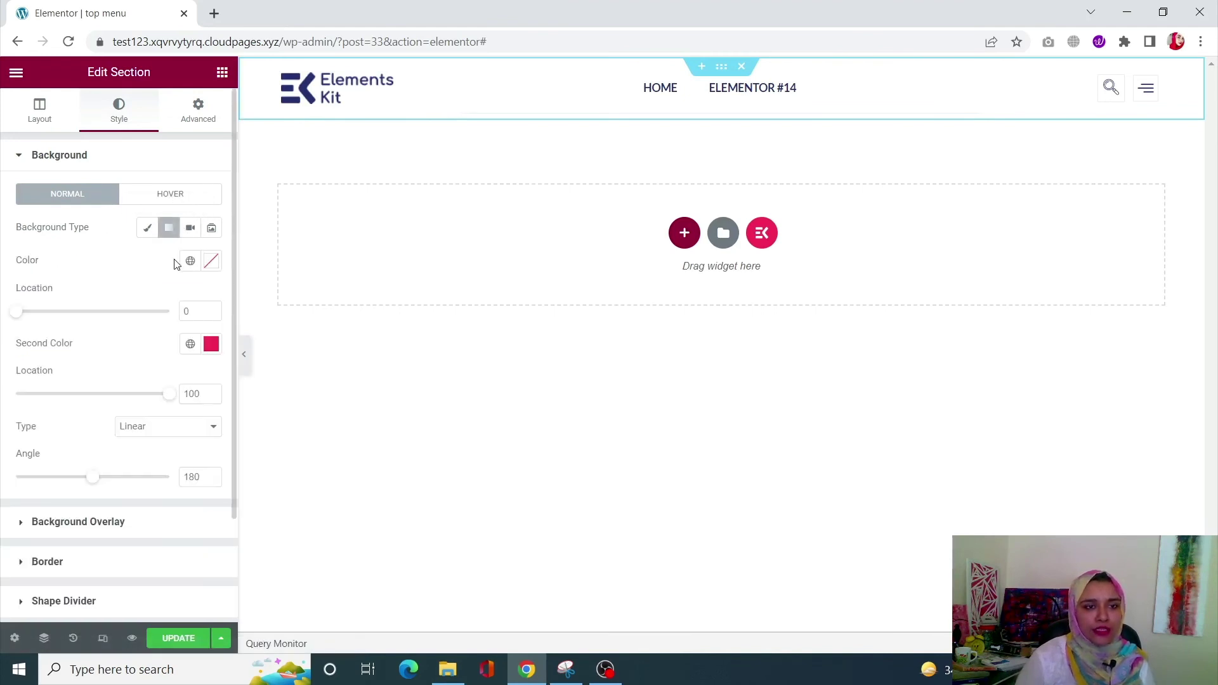
{"action": "left_click", "coordinate": [211, 265]}
{"action": "left_click", "coordinate": [92, 384]}
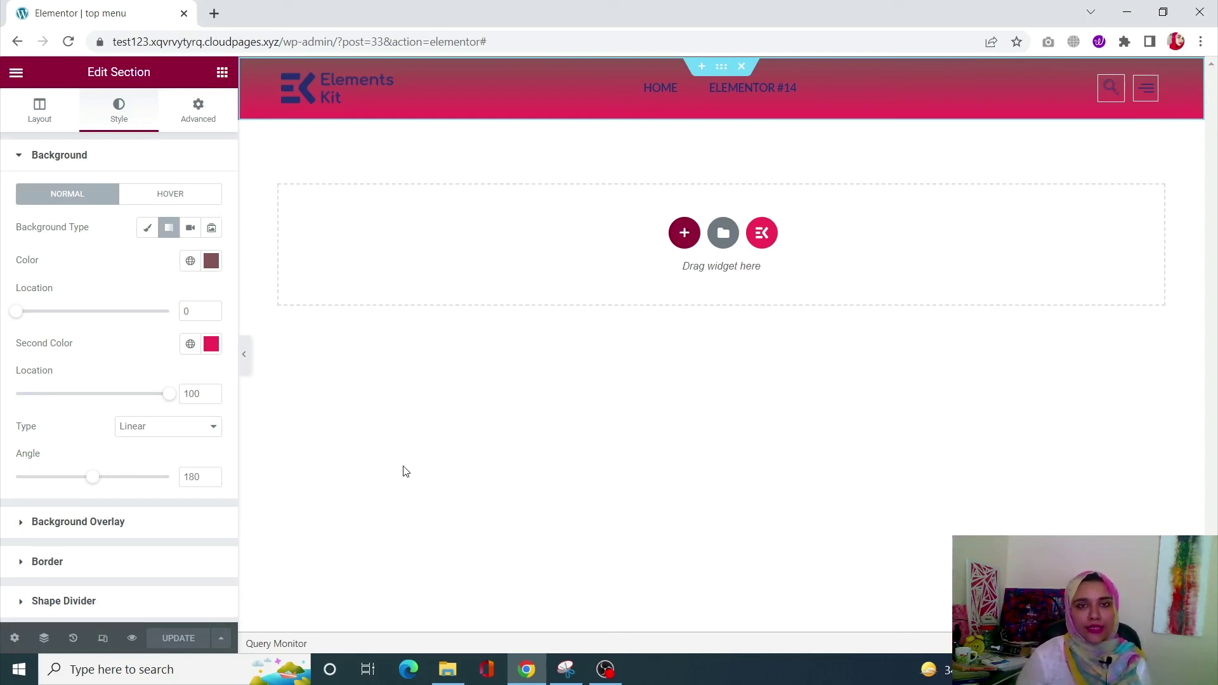
Step: Open the Custom CSS settings of the header's Nav Menu widget
{"action": "left_click", "coordinate": [501, 99]}
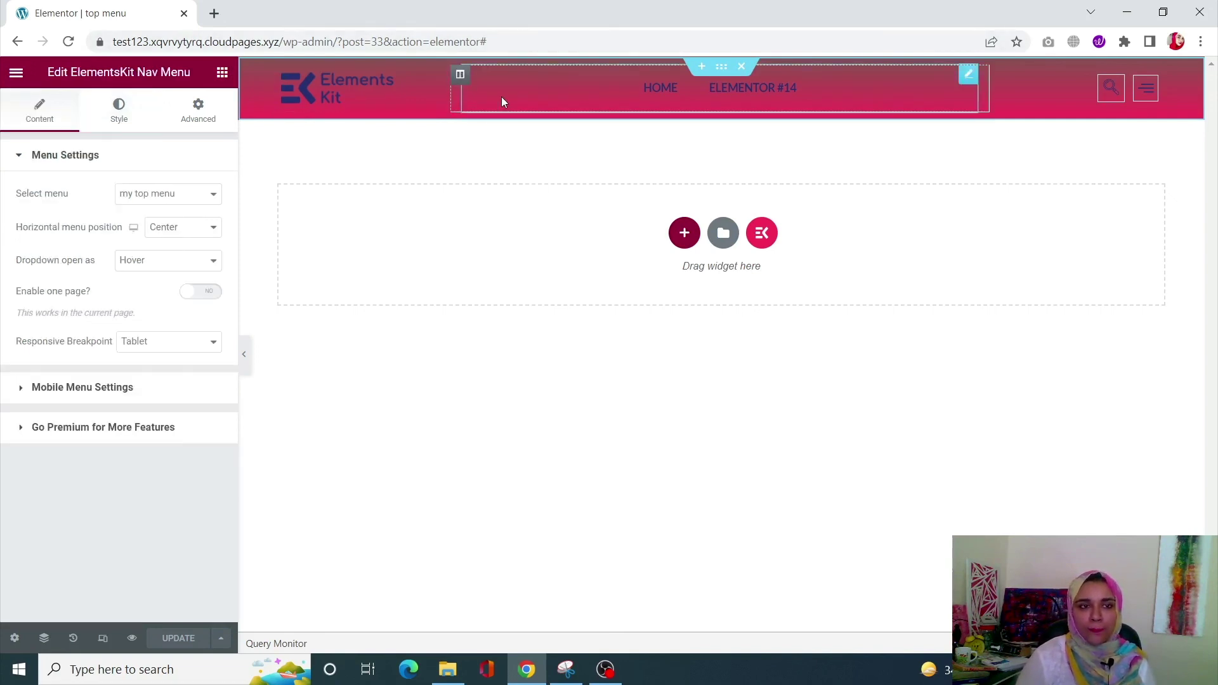
{"action": "left_click", "coordinate": [198, 109]}
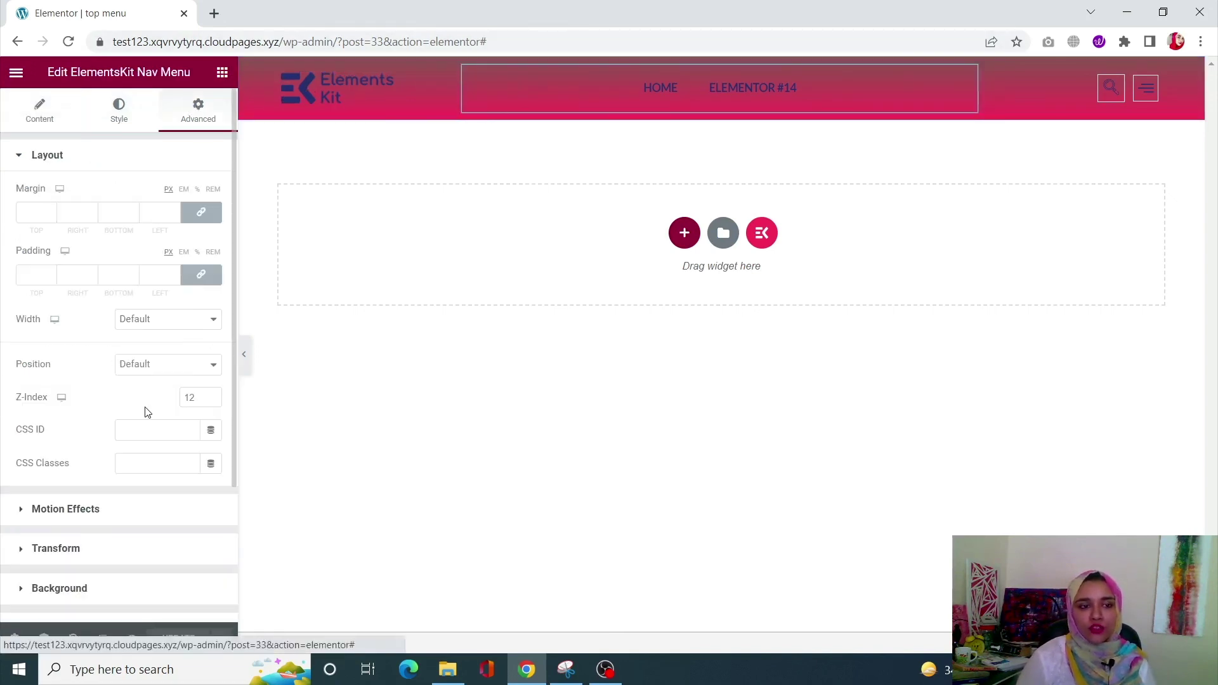
{"action": "scroll", "coordinate": [147, 413], "scroll_direction": "down", "scroll_amount": 3}
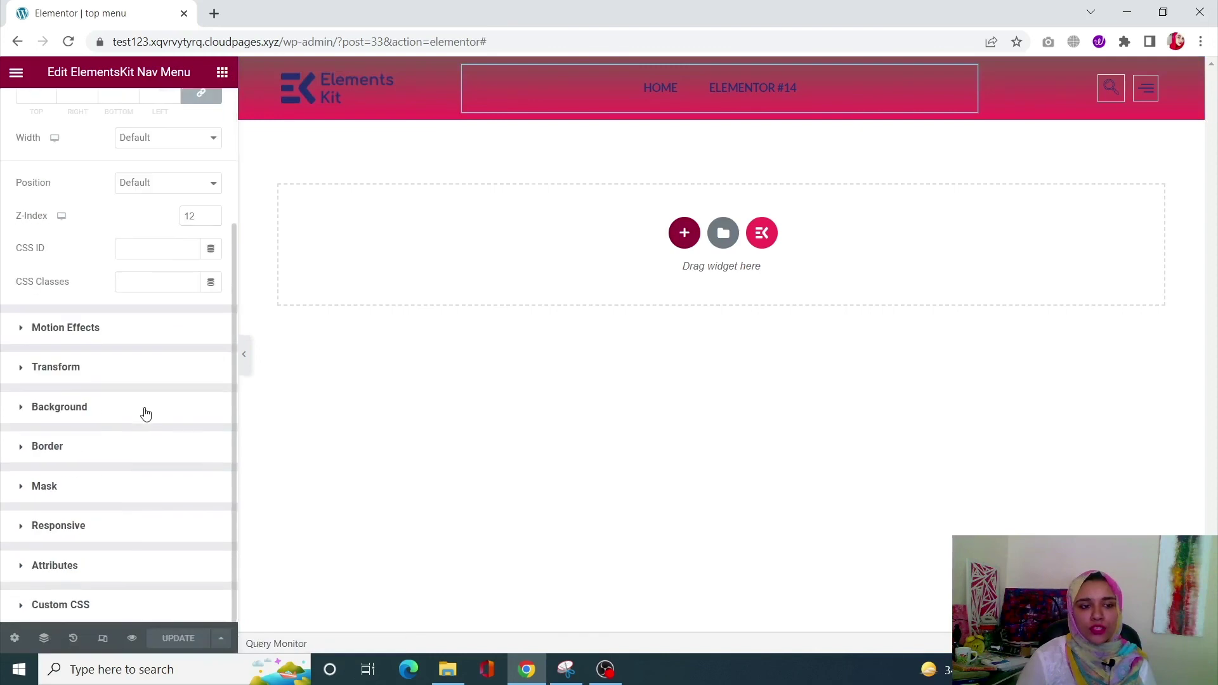
{"action": "left_click", "coordinate": [68, 605]}
{"action": "scroll", "coordinate": [175, 513], "scroll_direction": "down", "scroll_amount": 2}
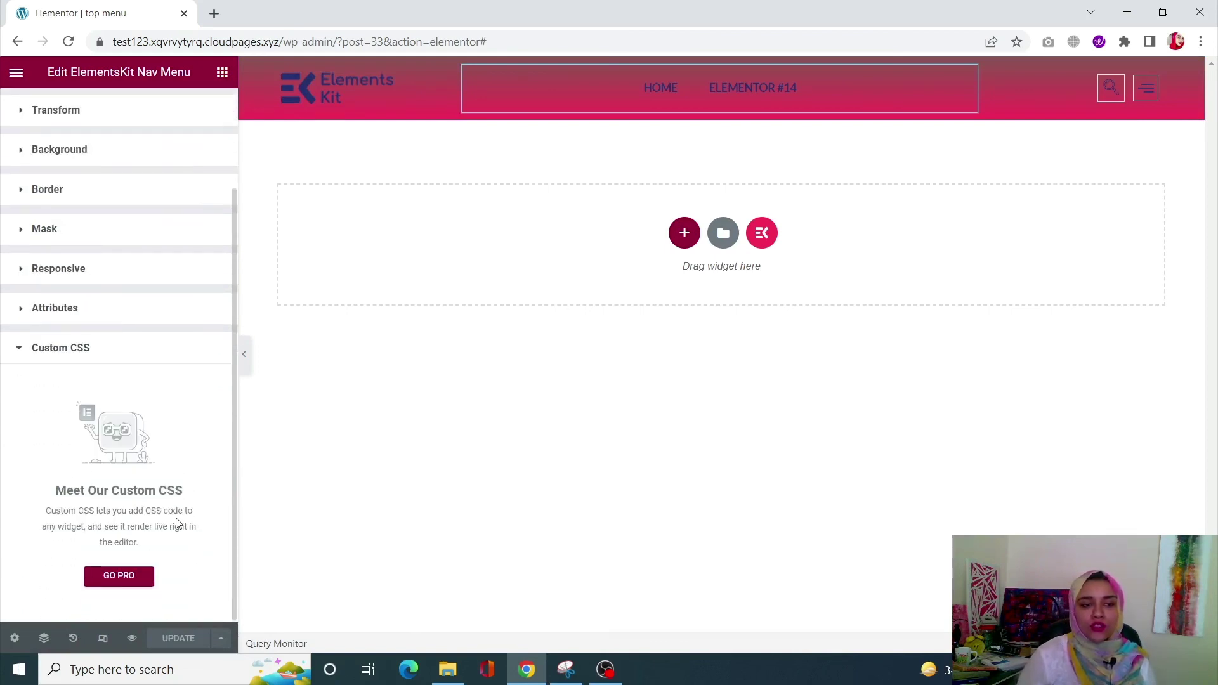